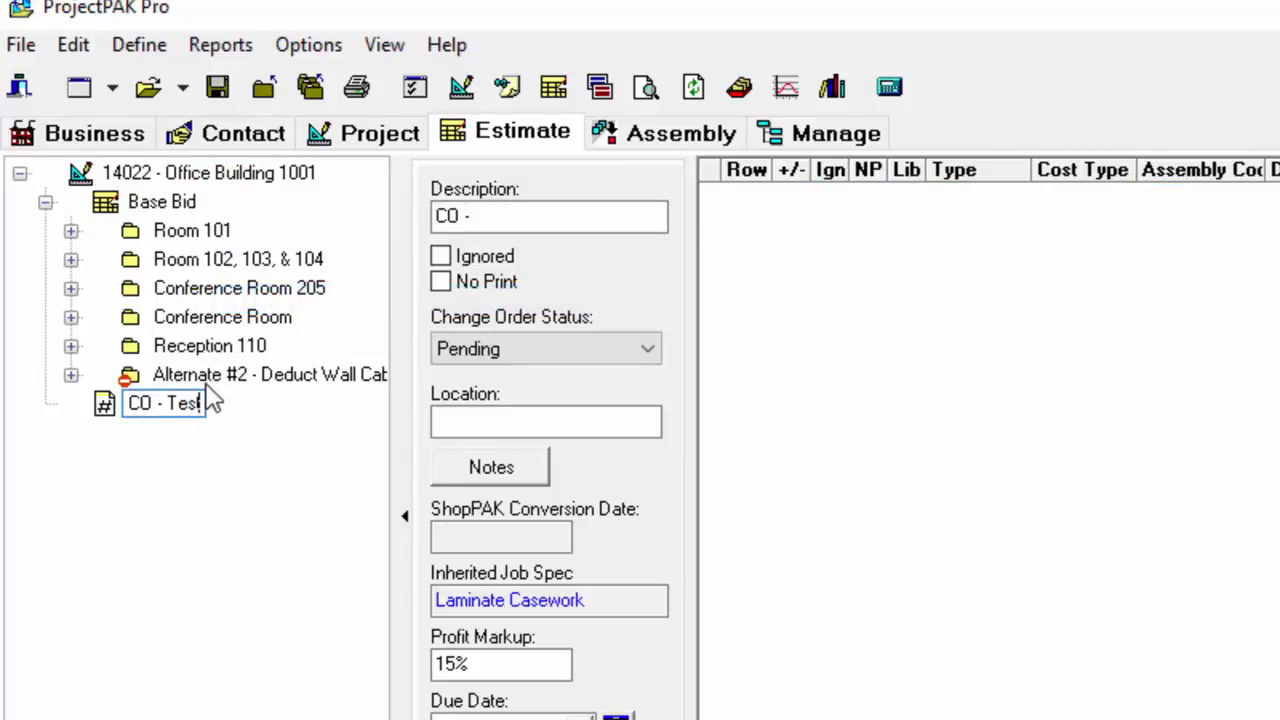
Step: Name the new change order "CO - Test"
type("Test")
key("Return")
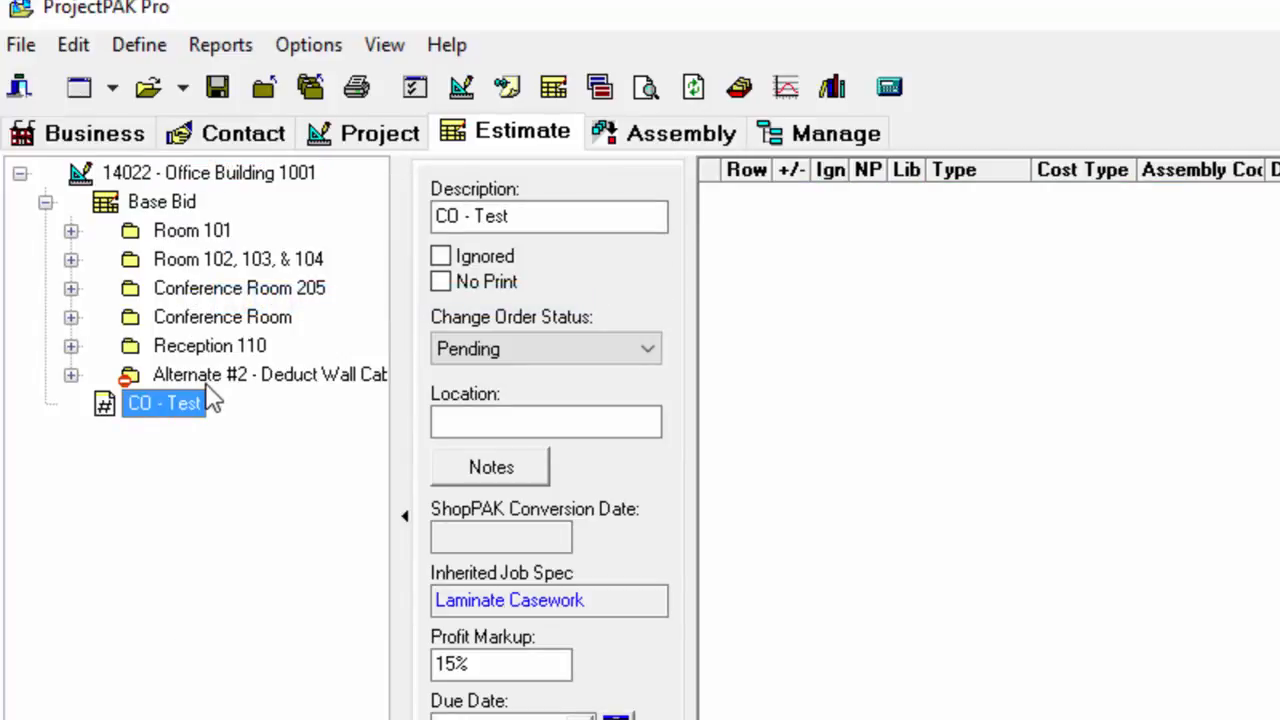
Step: Compare the Base Bid, CO - Test and project levels in the estimate tree, and examine the options for adding content to CO - Test
left_click(172, 202)
left_click(155, 410)
left_click(186, 176)
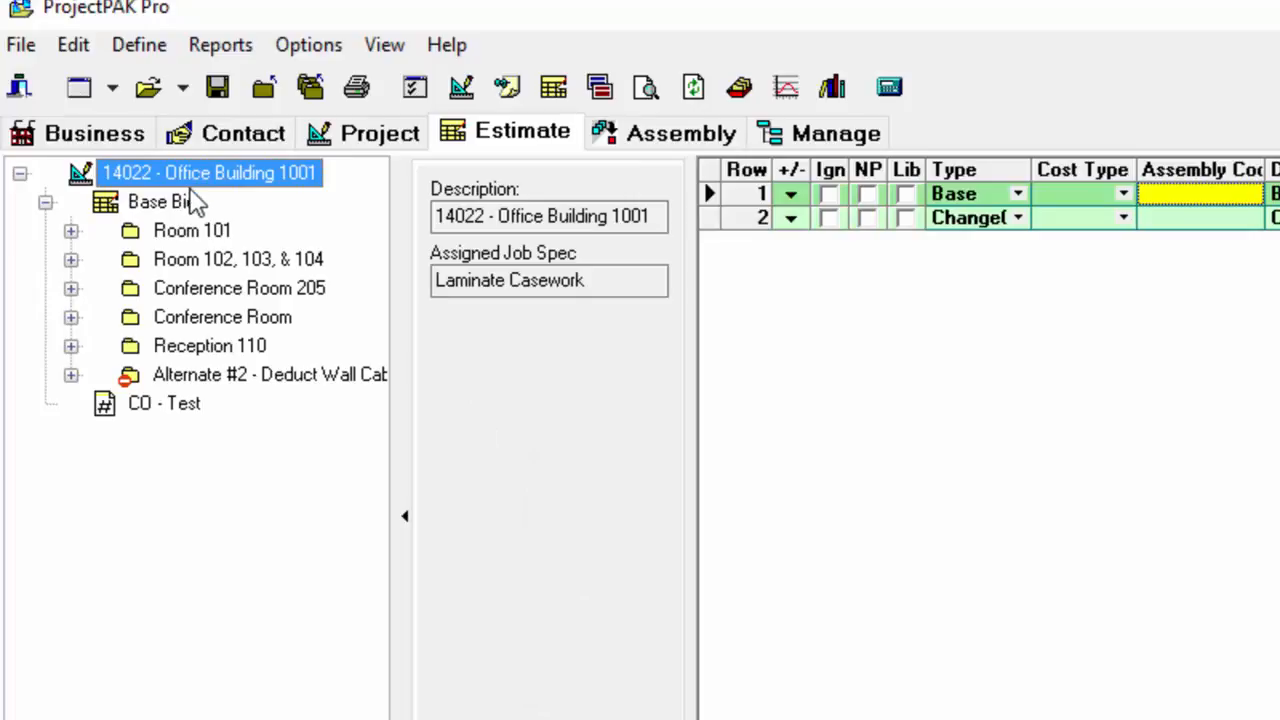
left_click(185, 404)
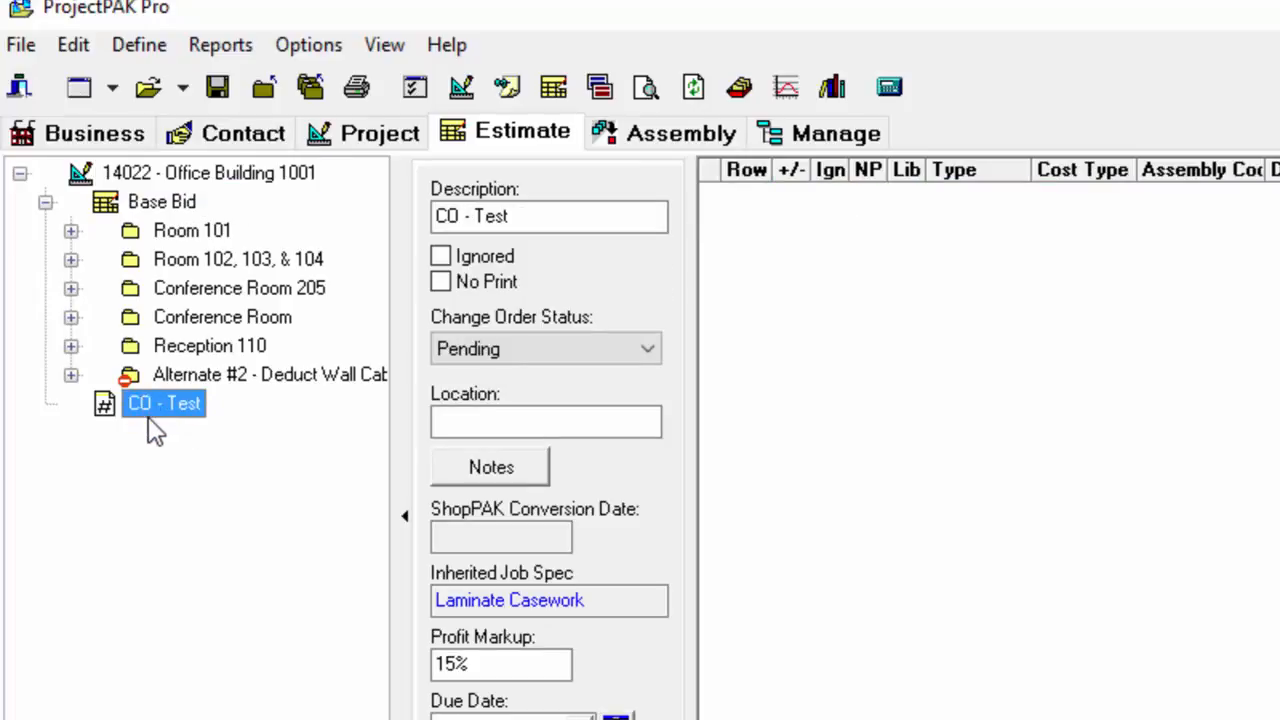
right_click(148, 419)
mouse_move(234, 538)
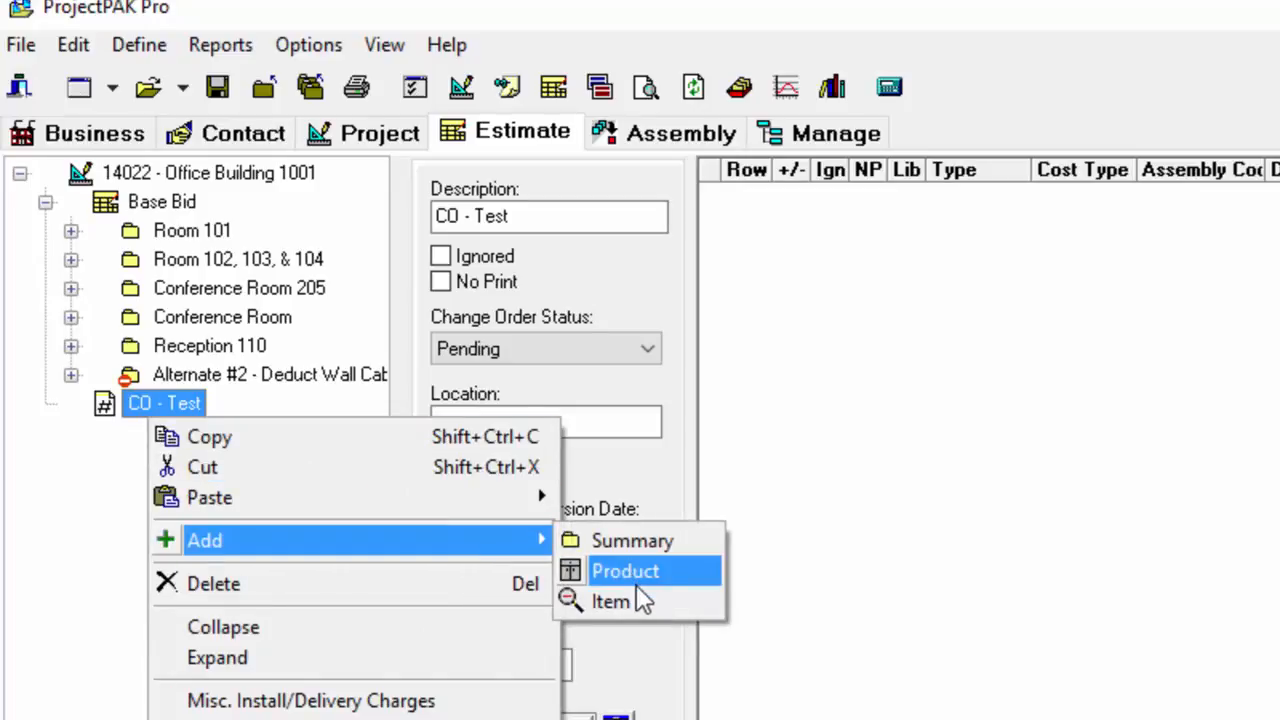
right_click(1015, 431)
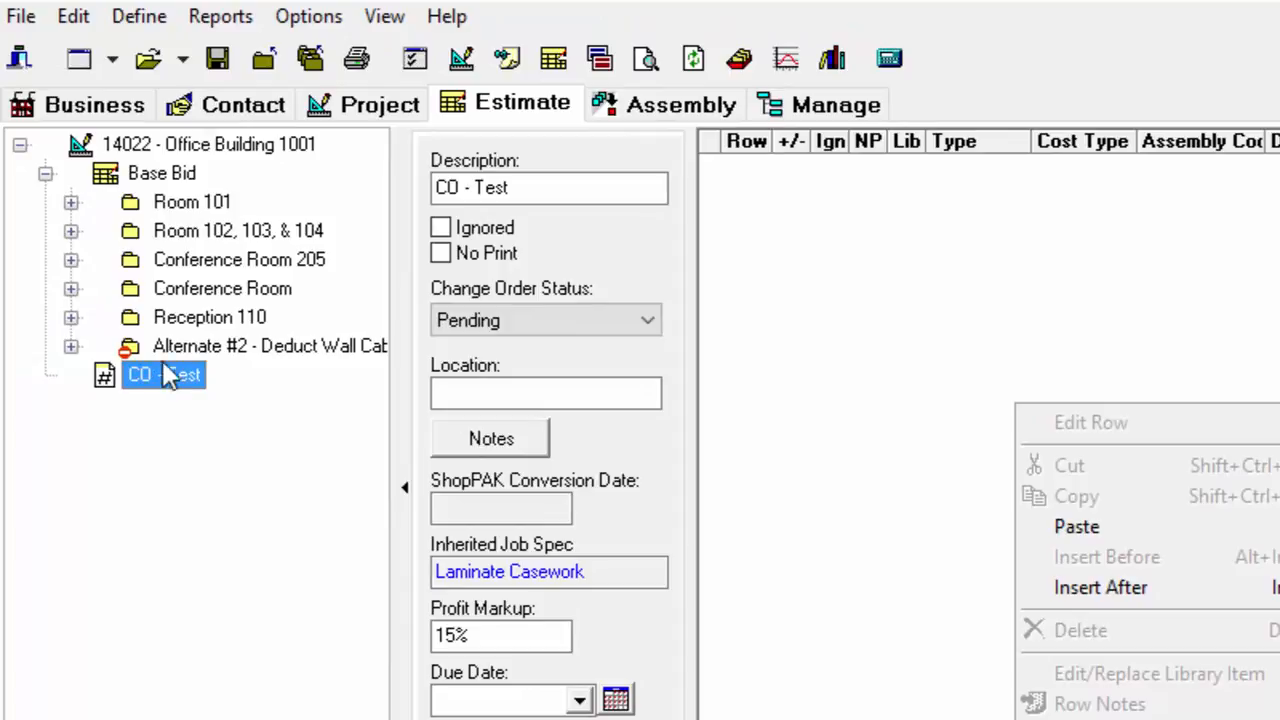
Step: Move the Reception 110 summary from Base Bid into the CO - Test change order and expand the change order
left_click(213, 318)
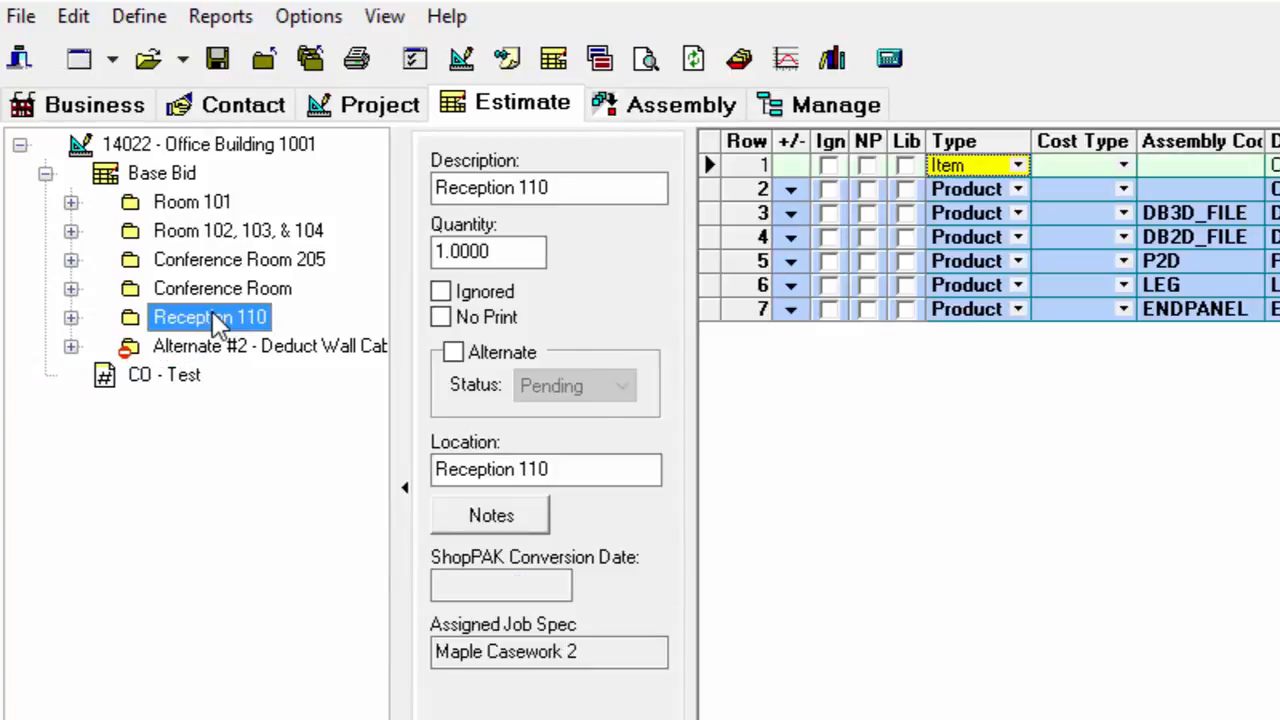
right_click(213, 322)
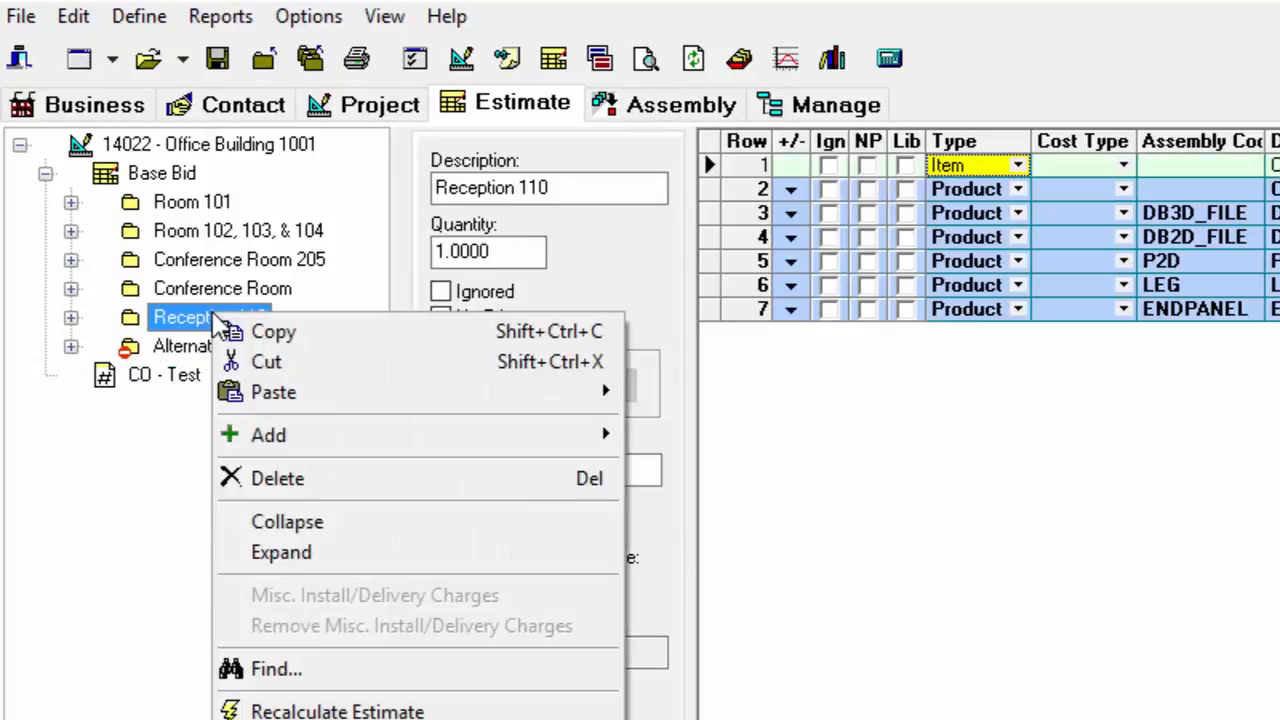
left_click(268, 364)
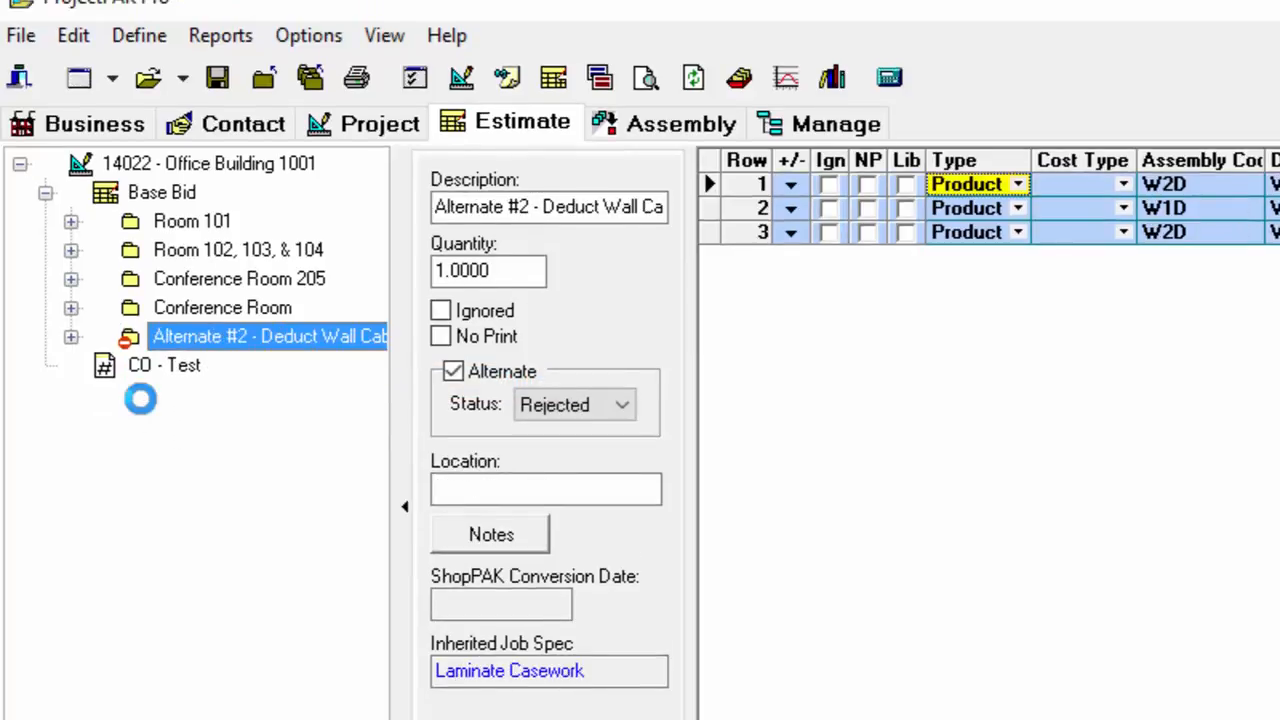
right_click(150, 368)
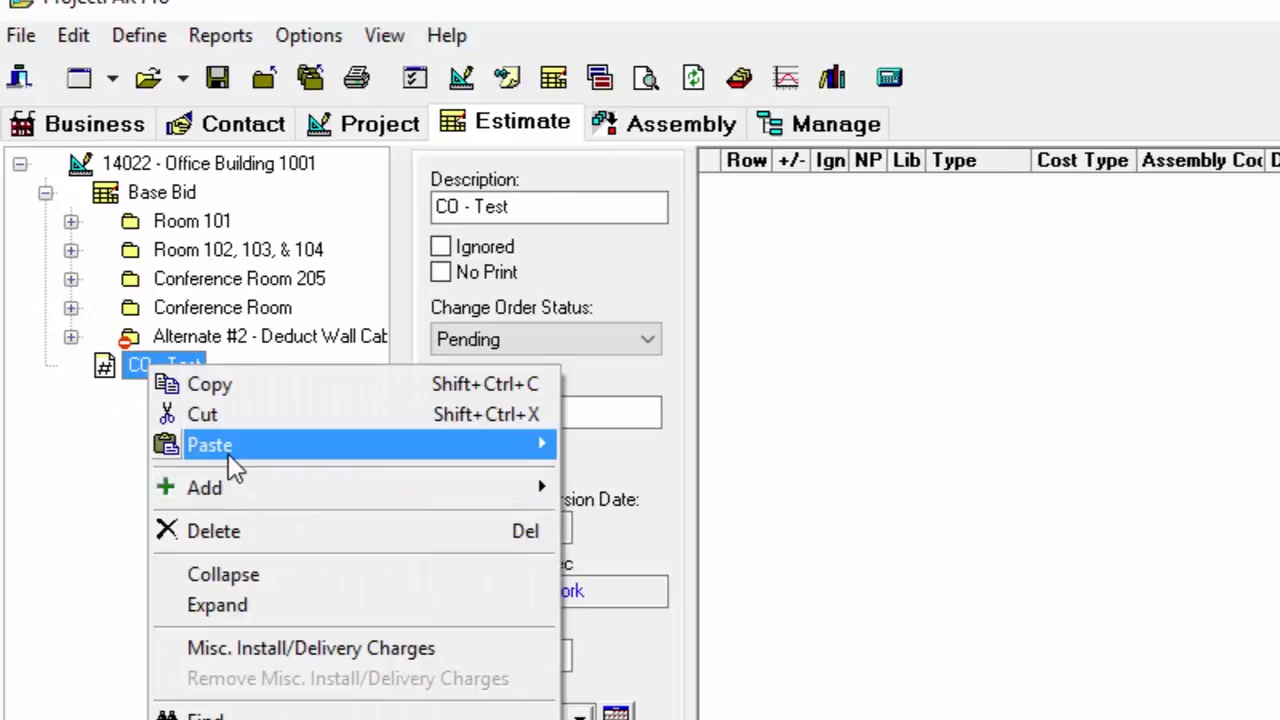
mouse_move(228, 453)
left_click(697, 526)
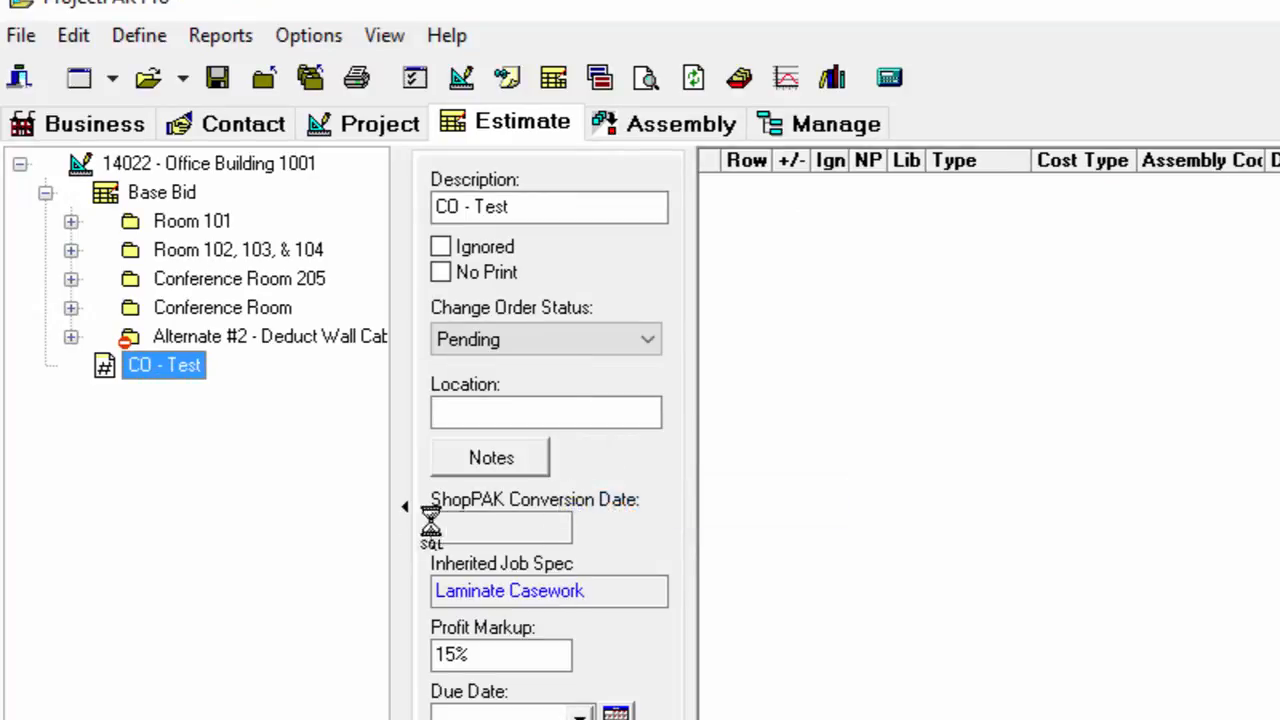
left_click(45, 366)
left_click(203, 400)
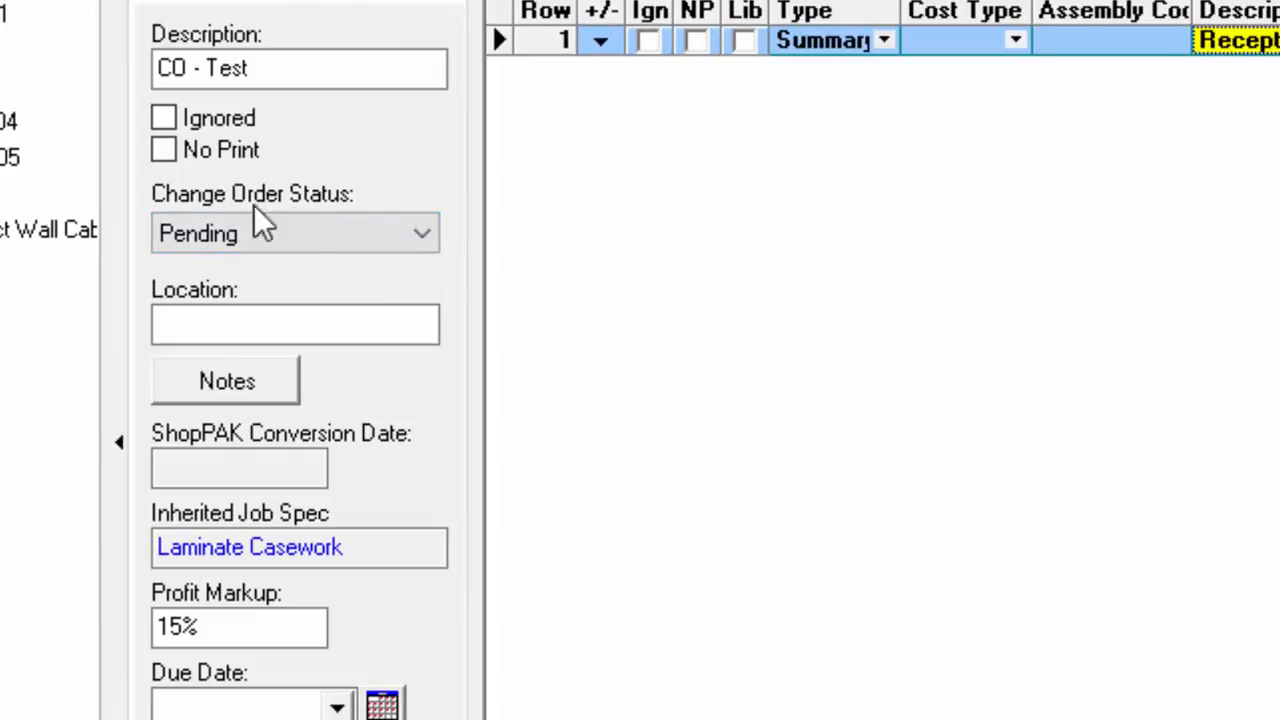
Step: Try the statuses Submitted, Accepted, Approved and Rejected on the CO - Test change order, and return it to Pending
left_click(428, 237)
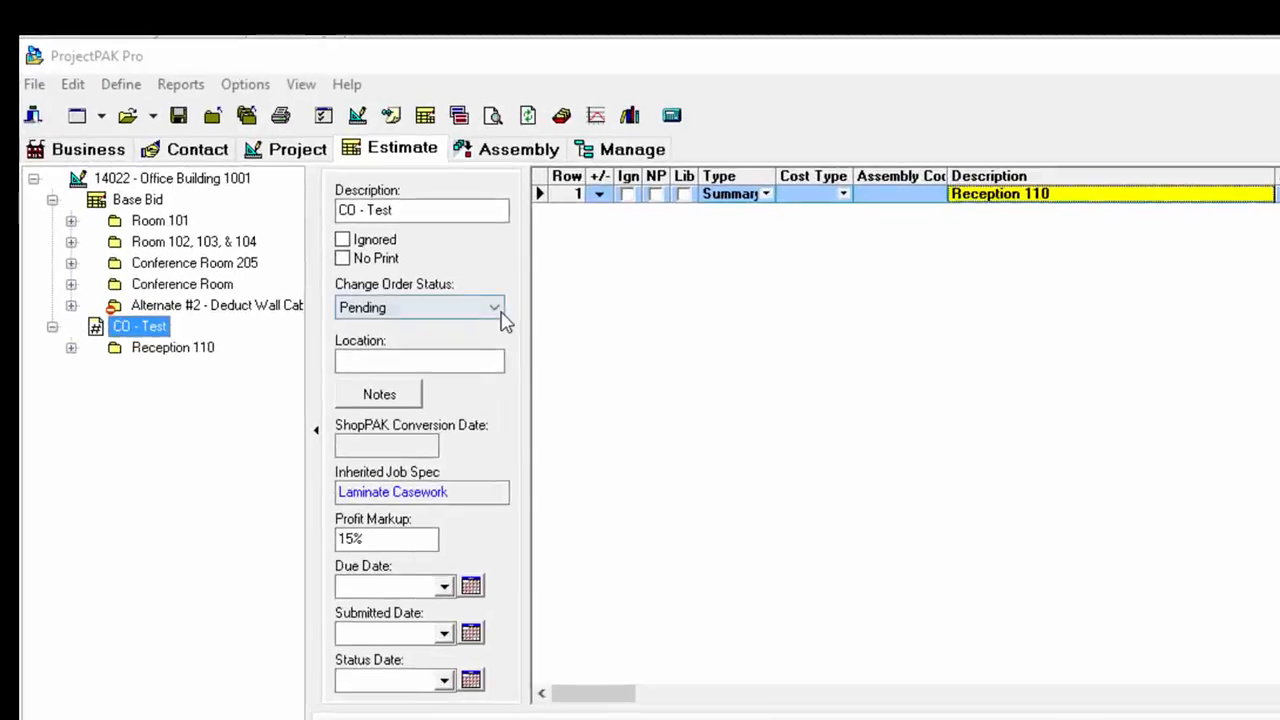
left_click(389, 217)
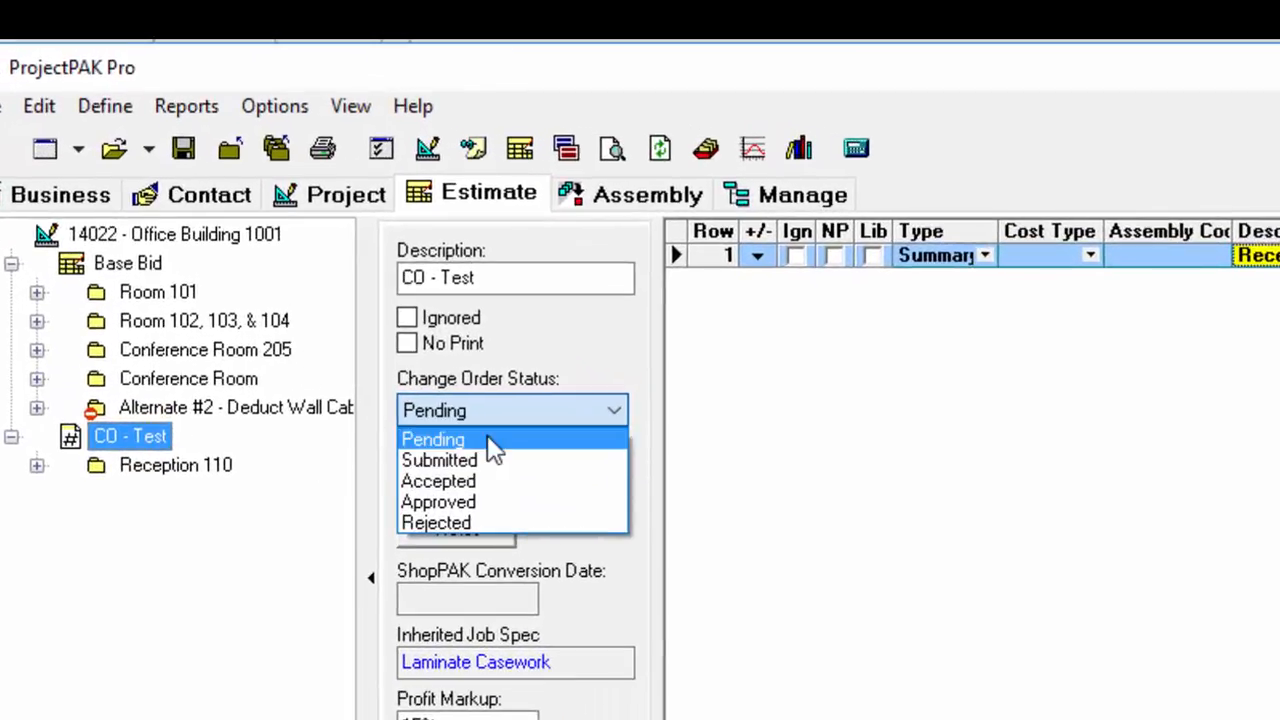
left_click(543, 463)
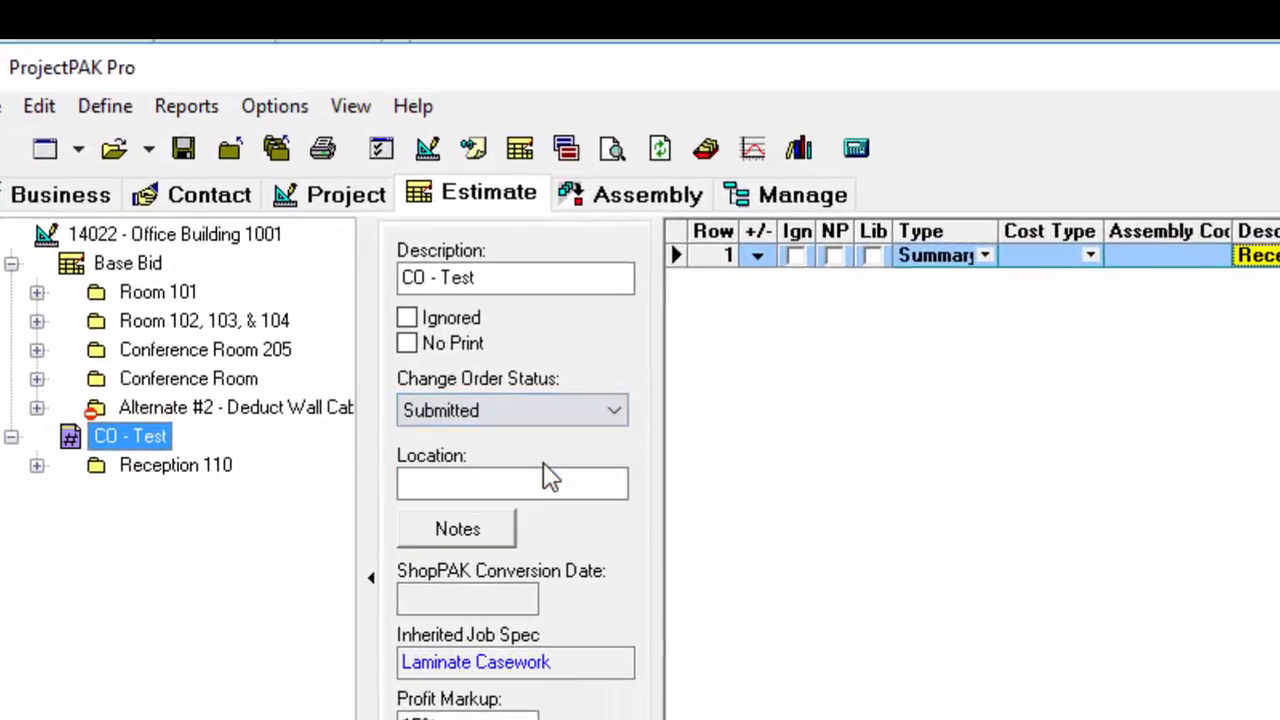
left_click(604, 420)
left_click(548, 481)
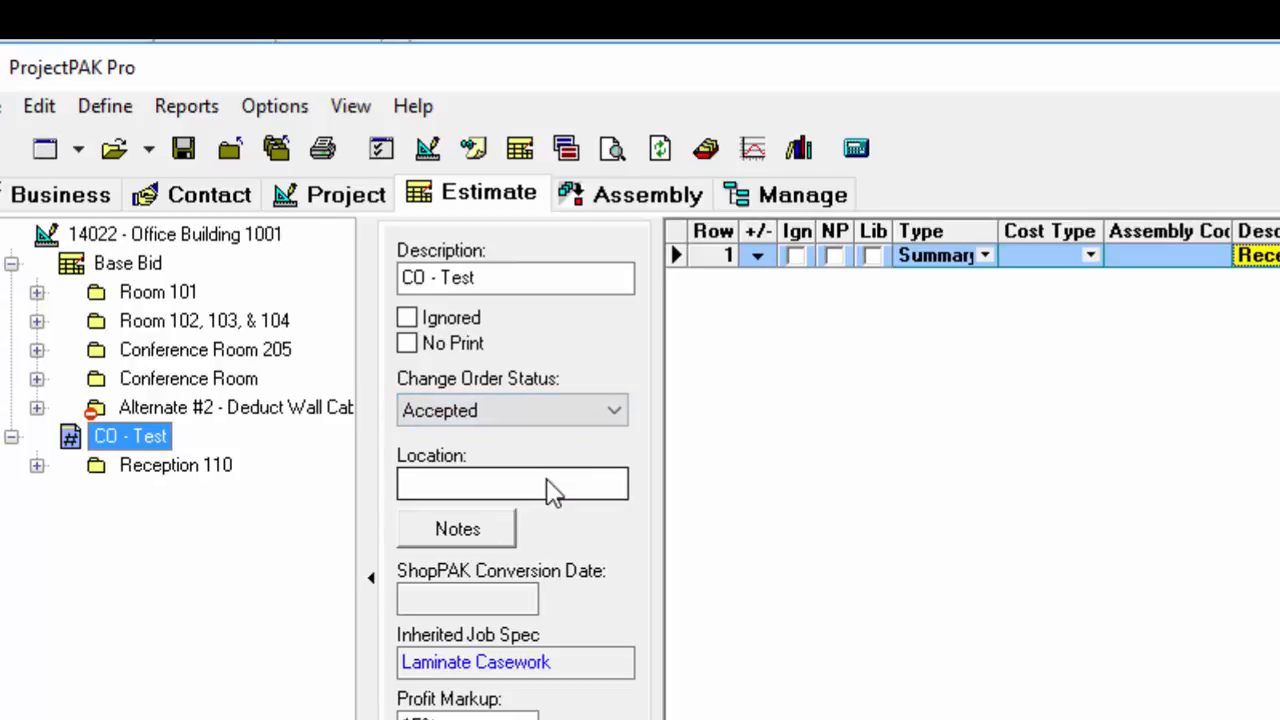
left_click(609, 420)
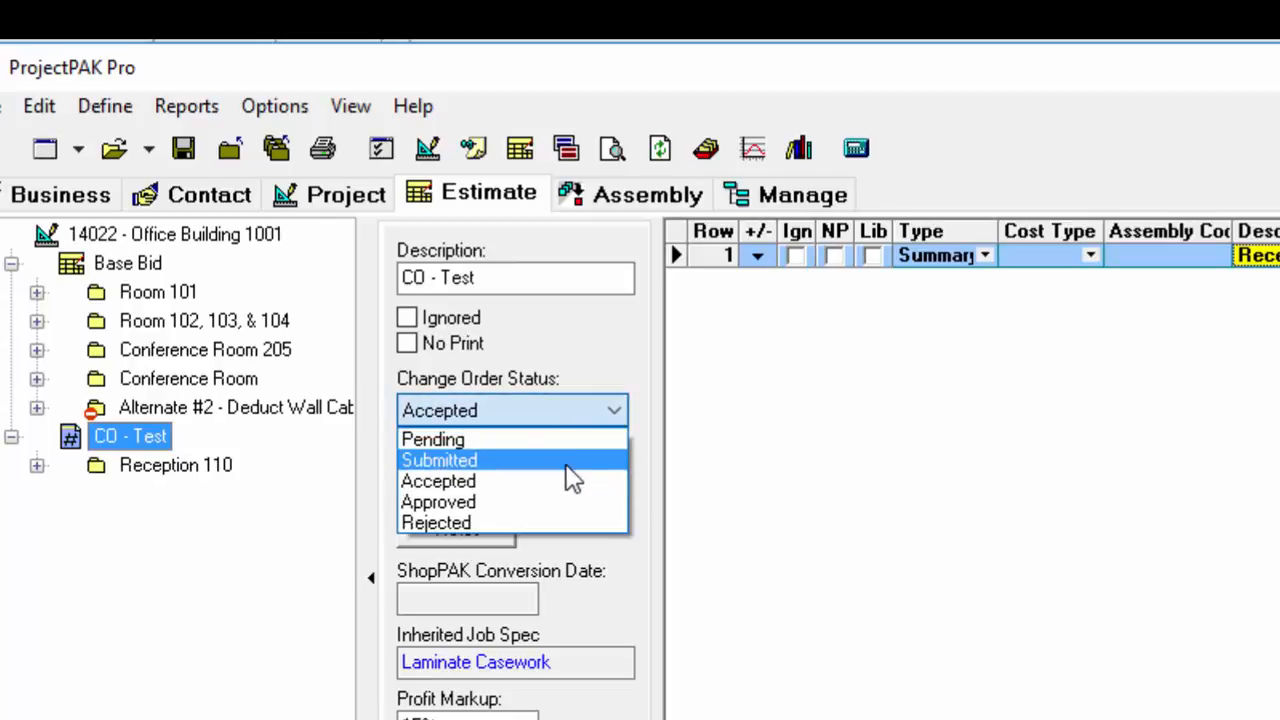
left_click(562, 502)
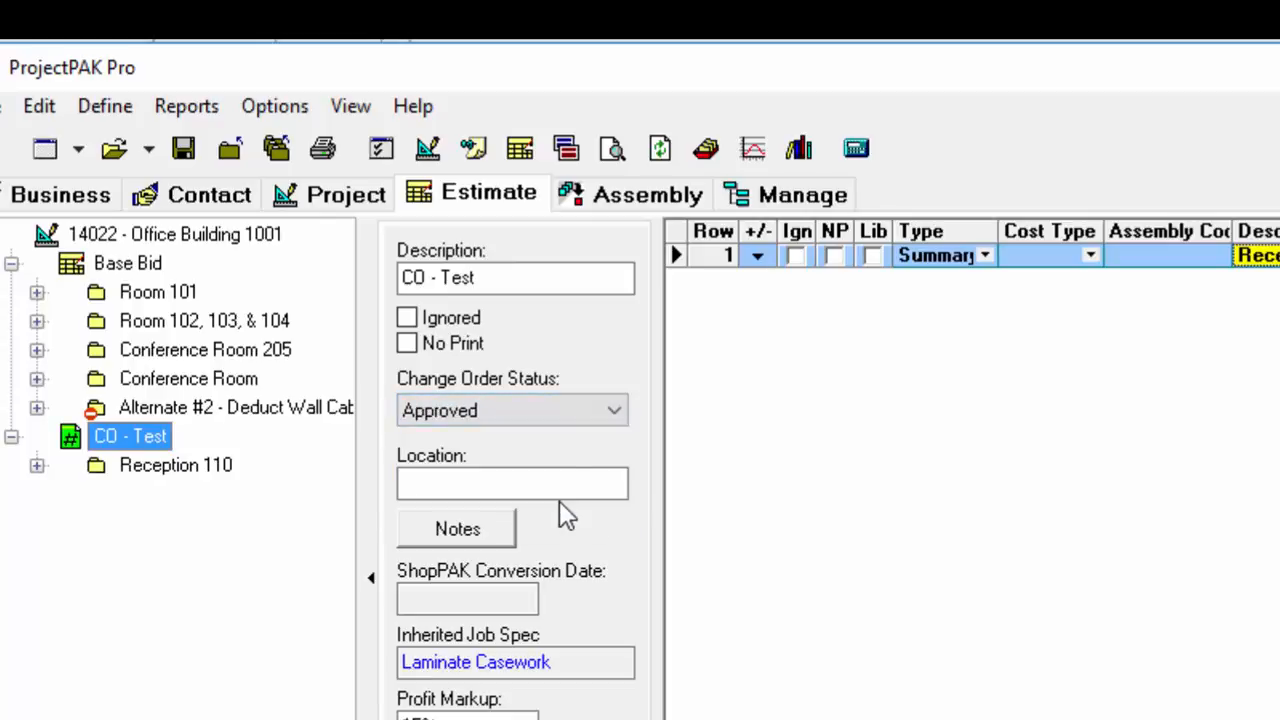
left_click(596, 420)
left_click(548, 526)
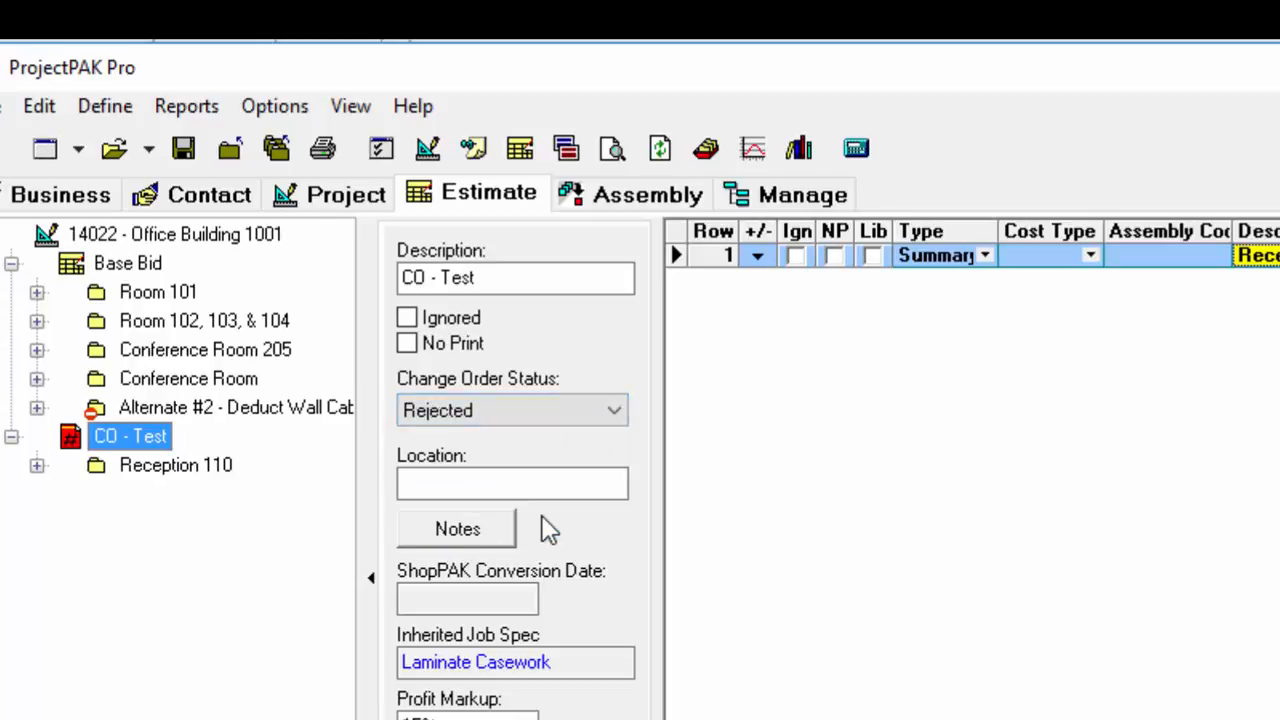
left_click(606, 413)
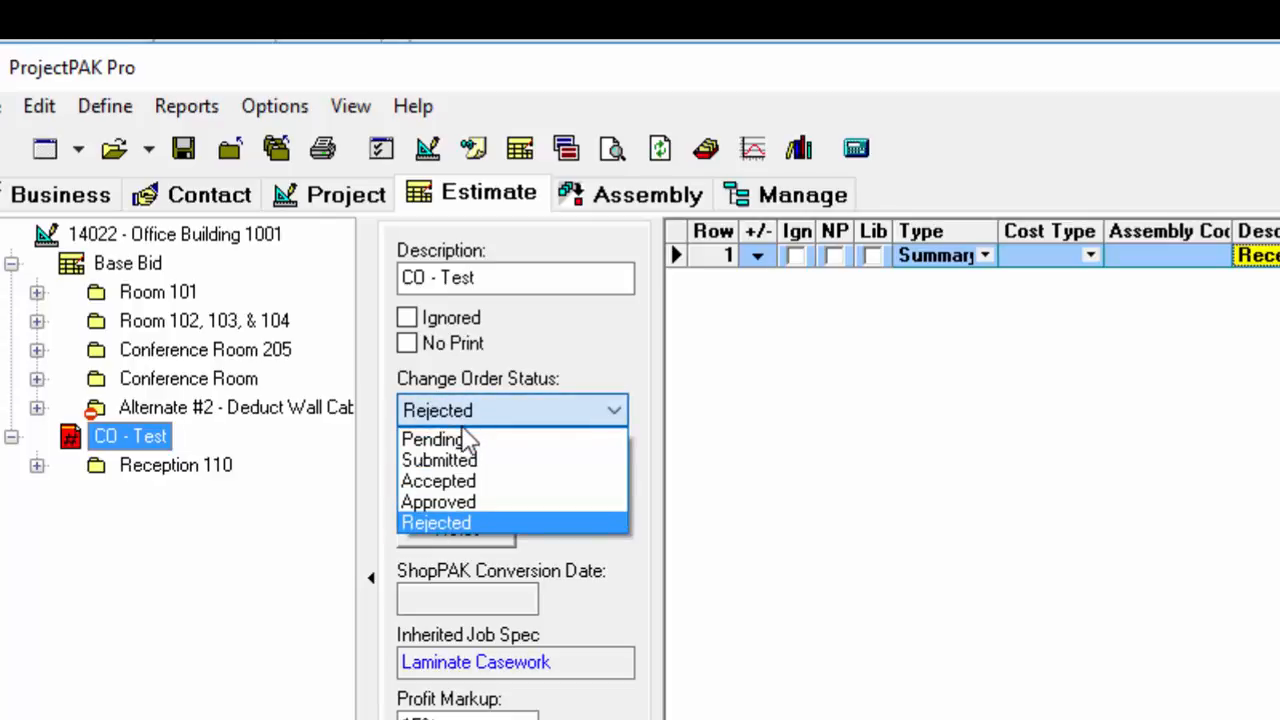
left_click(440, 440)
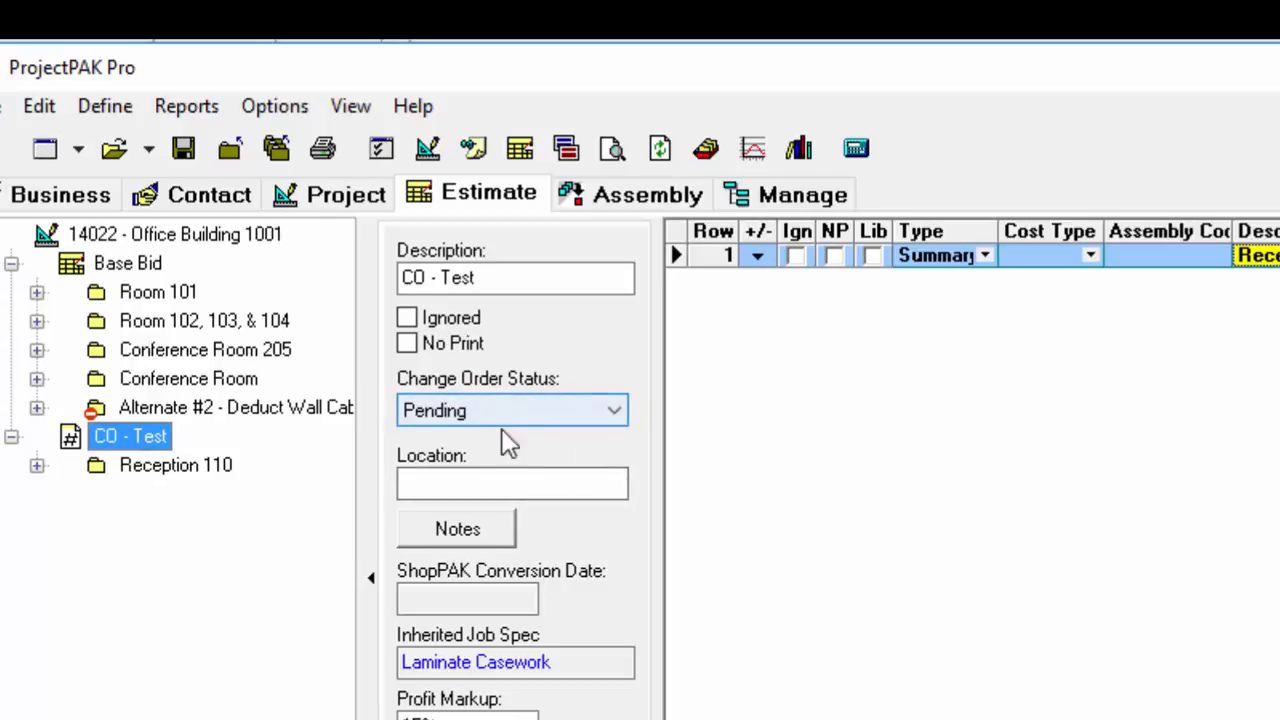
Step: Examine the properties of CO - Test and of the Reception 110 summary inside it
left_click(371, 578)
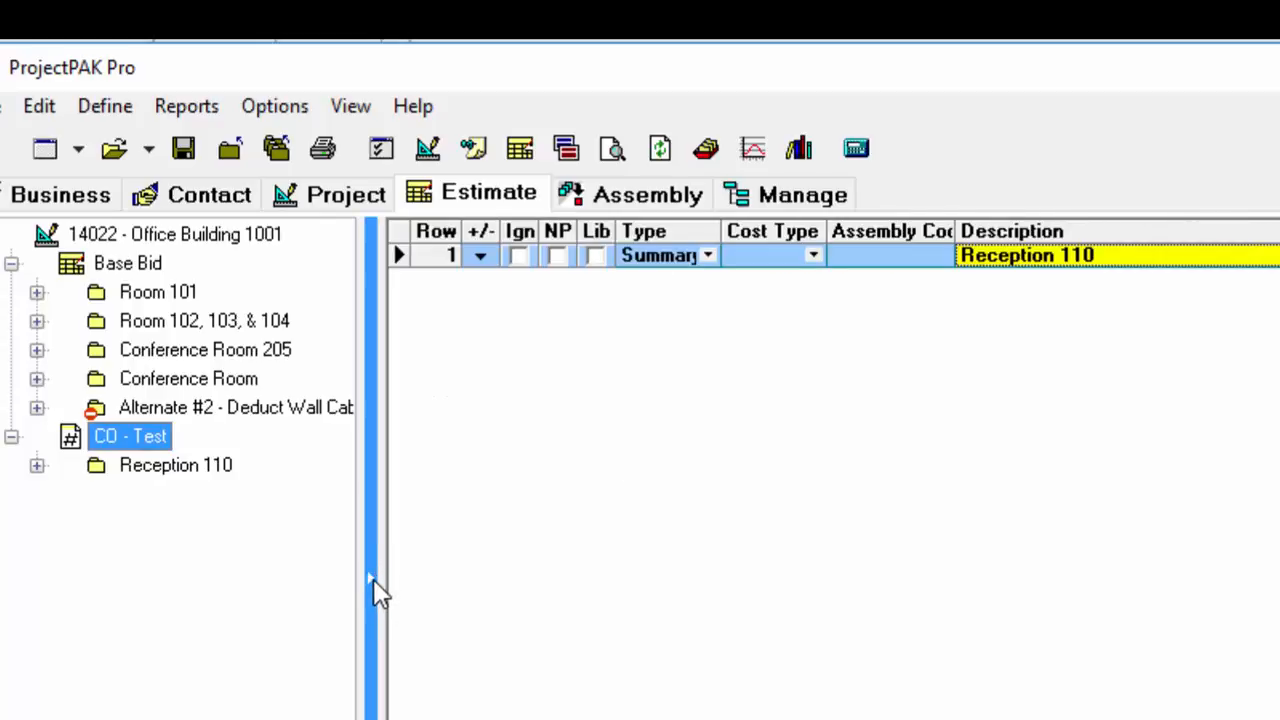
left_click(376, 592)
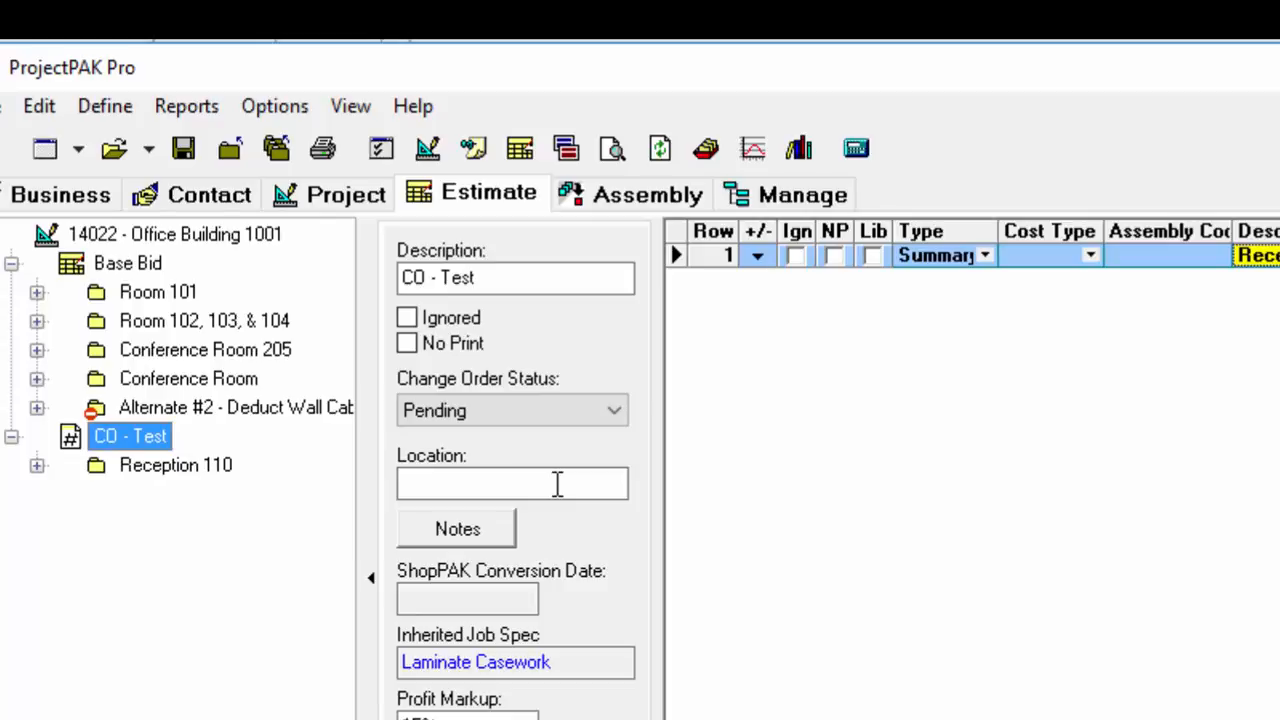
left_click(167, 467)
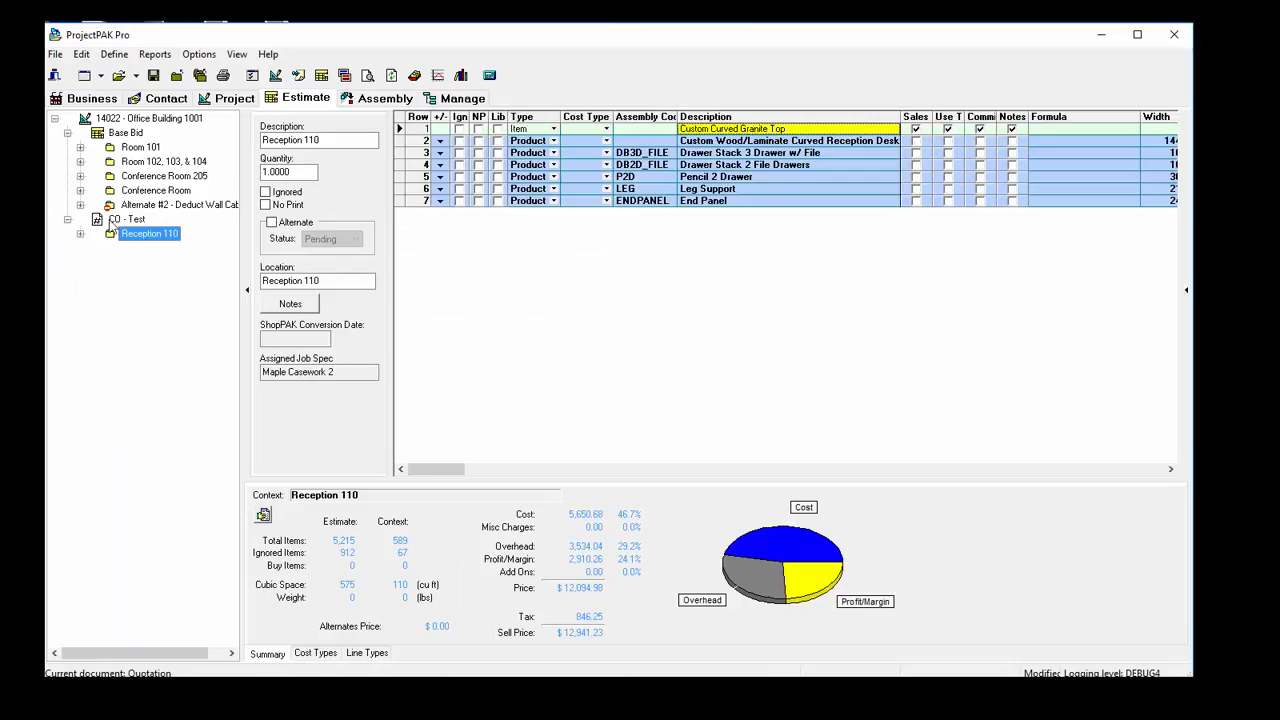
left_click(125, 219)
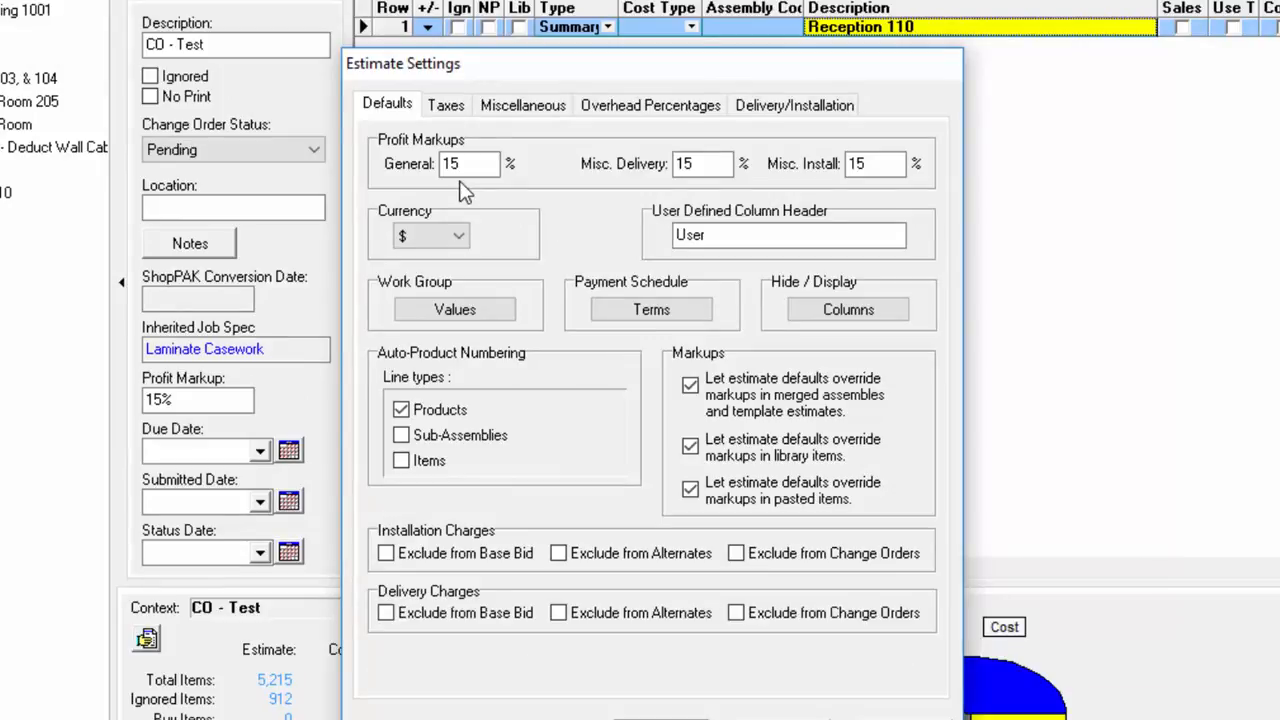
Step: Close the estimate settings and set the profit markup of the CO - Test change order to 25%
left_click(661, 719)
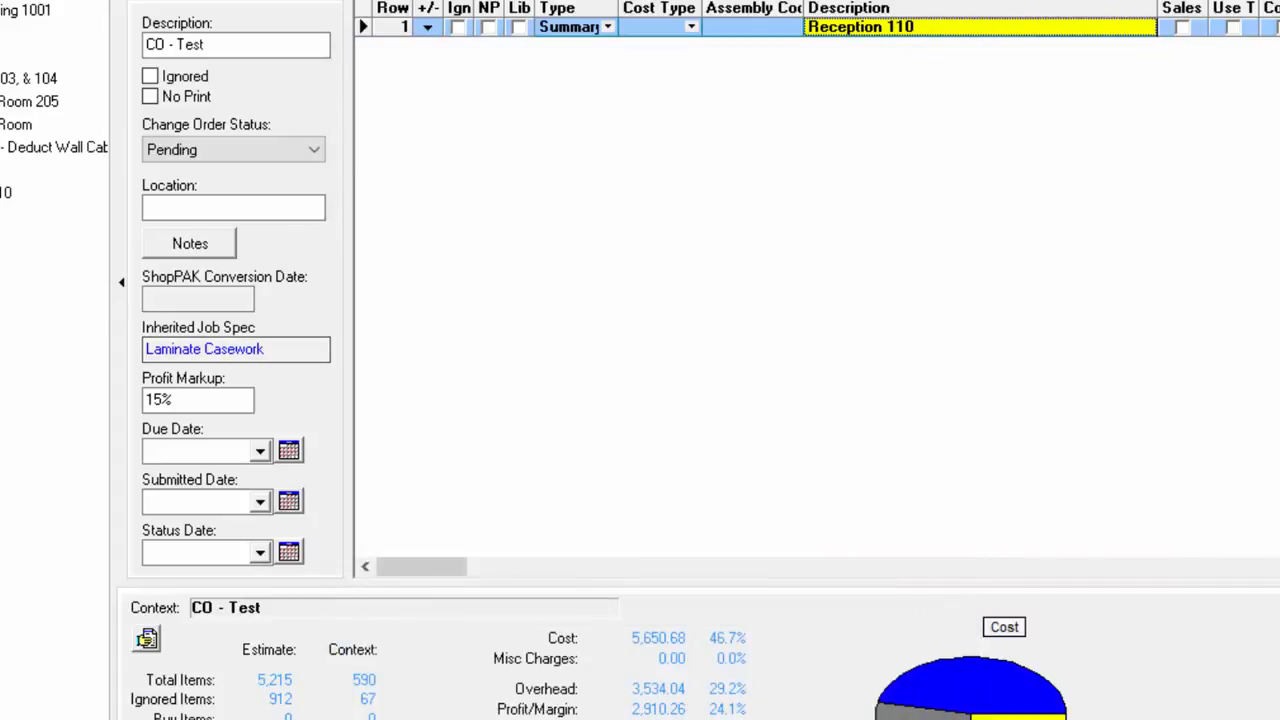
left_click_drag(217, 409, 27, 391)
type("25")
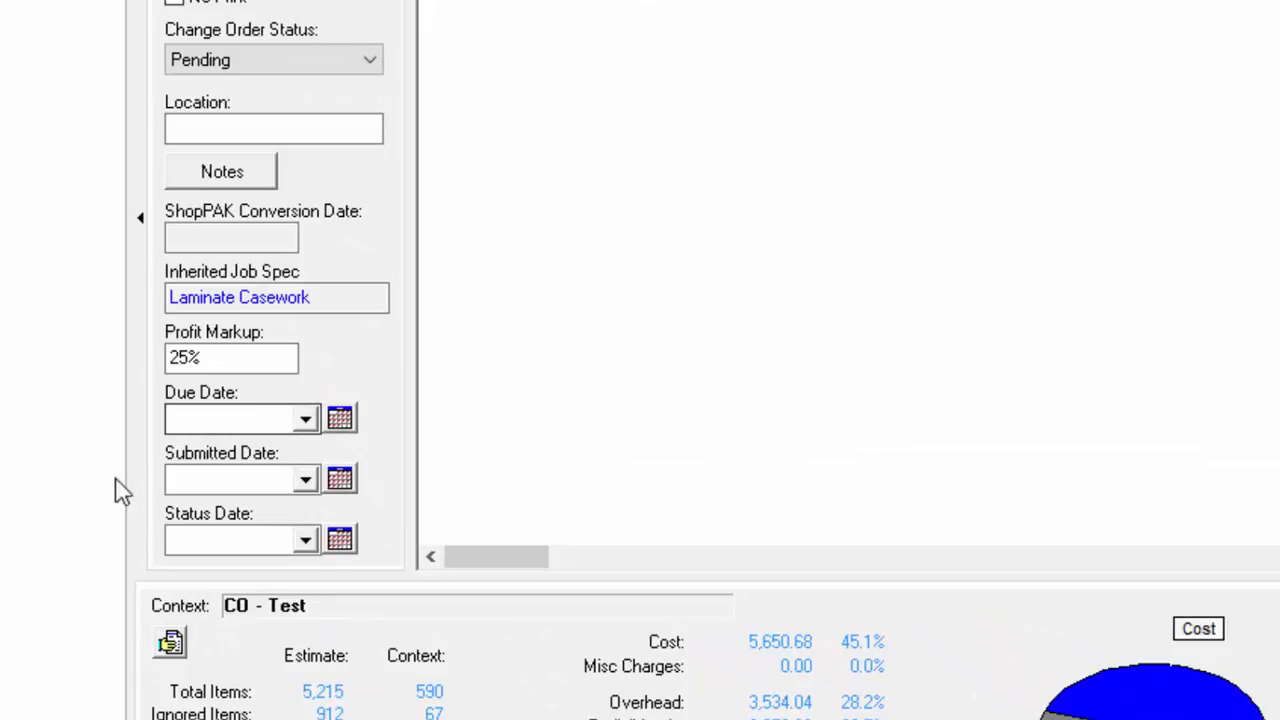
Step: Set the change order's due date to August 17, 2016 and its submitted date to August 10, 2016
left_click(339, 426)
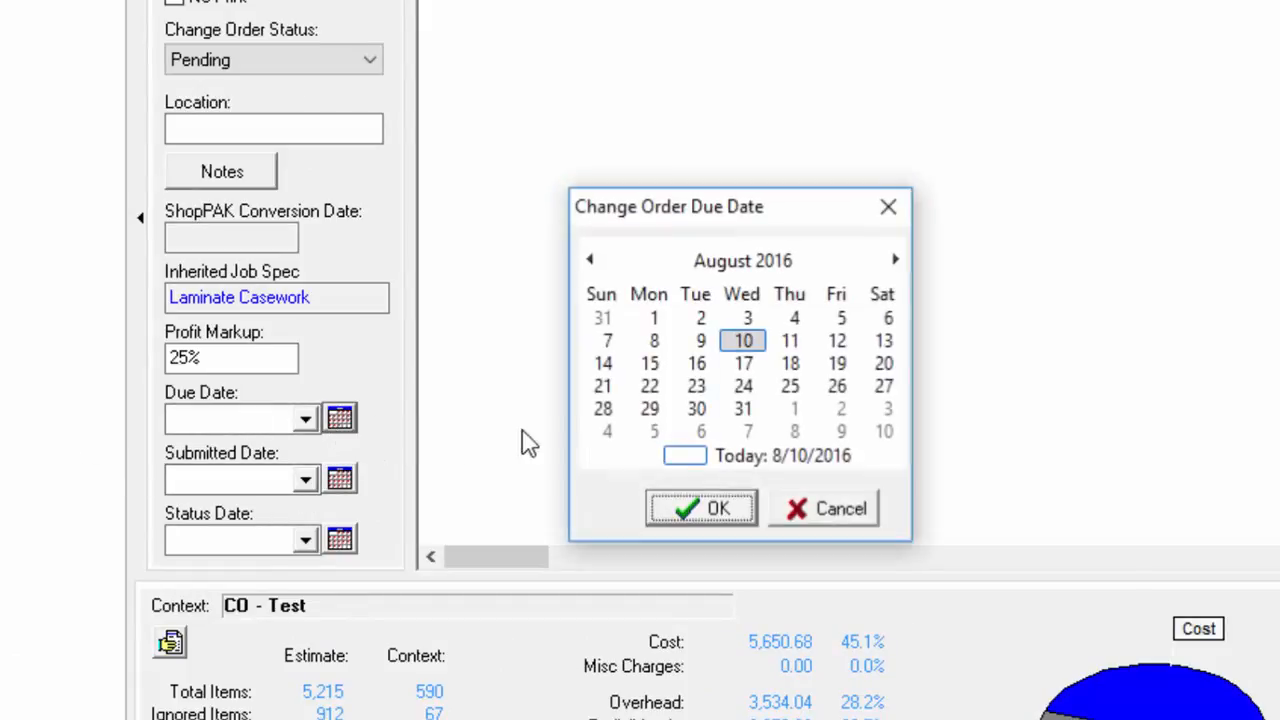
left_click(743, 363)
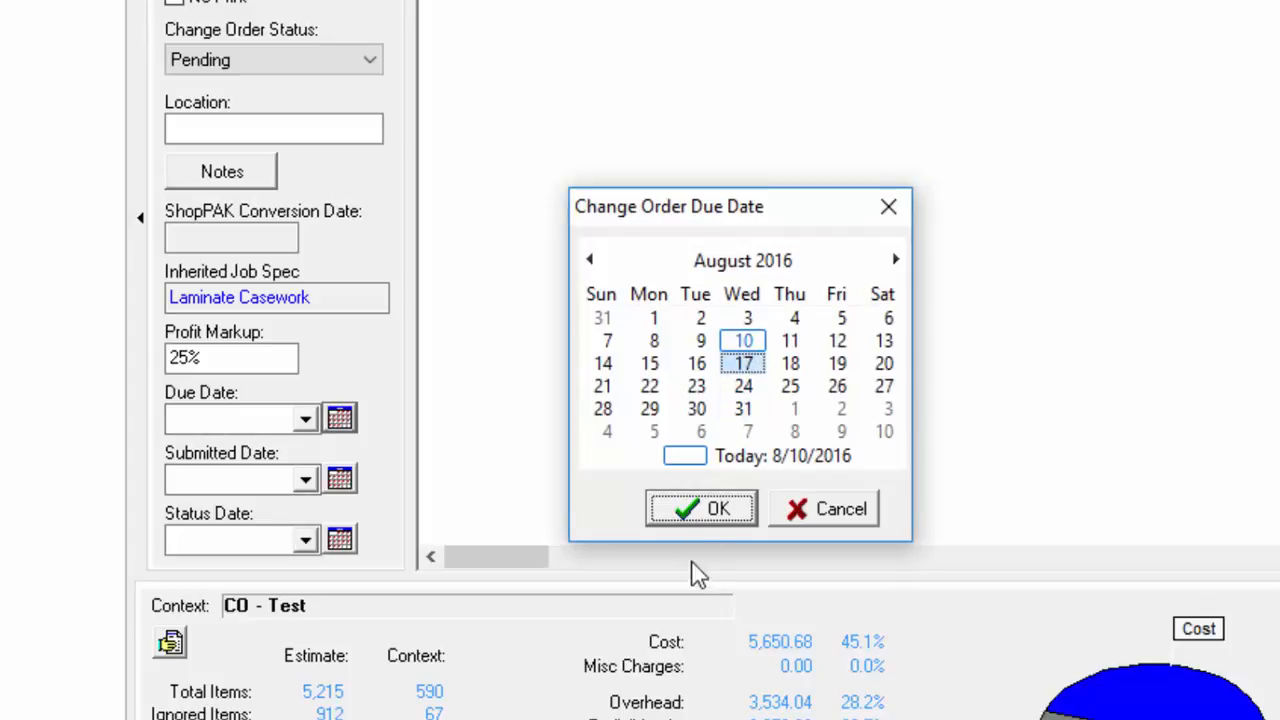
left_click(705, 516)
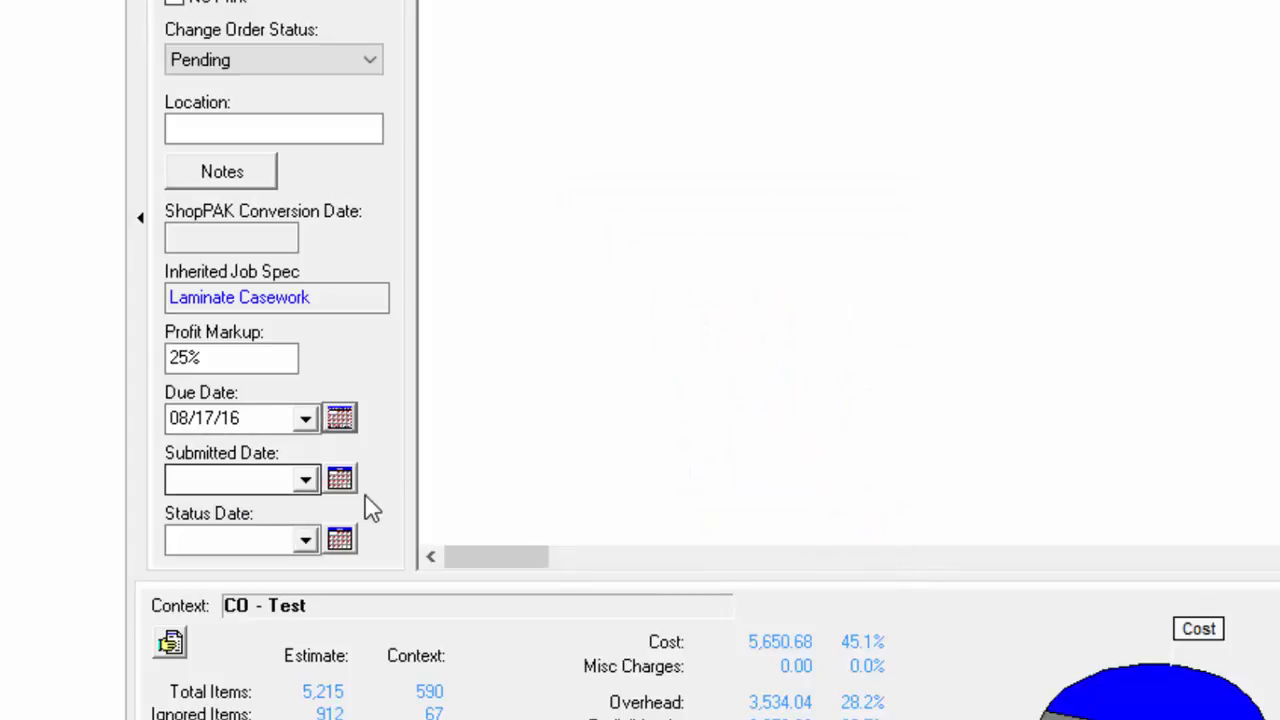
left_click(340, 480)
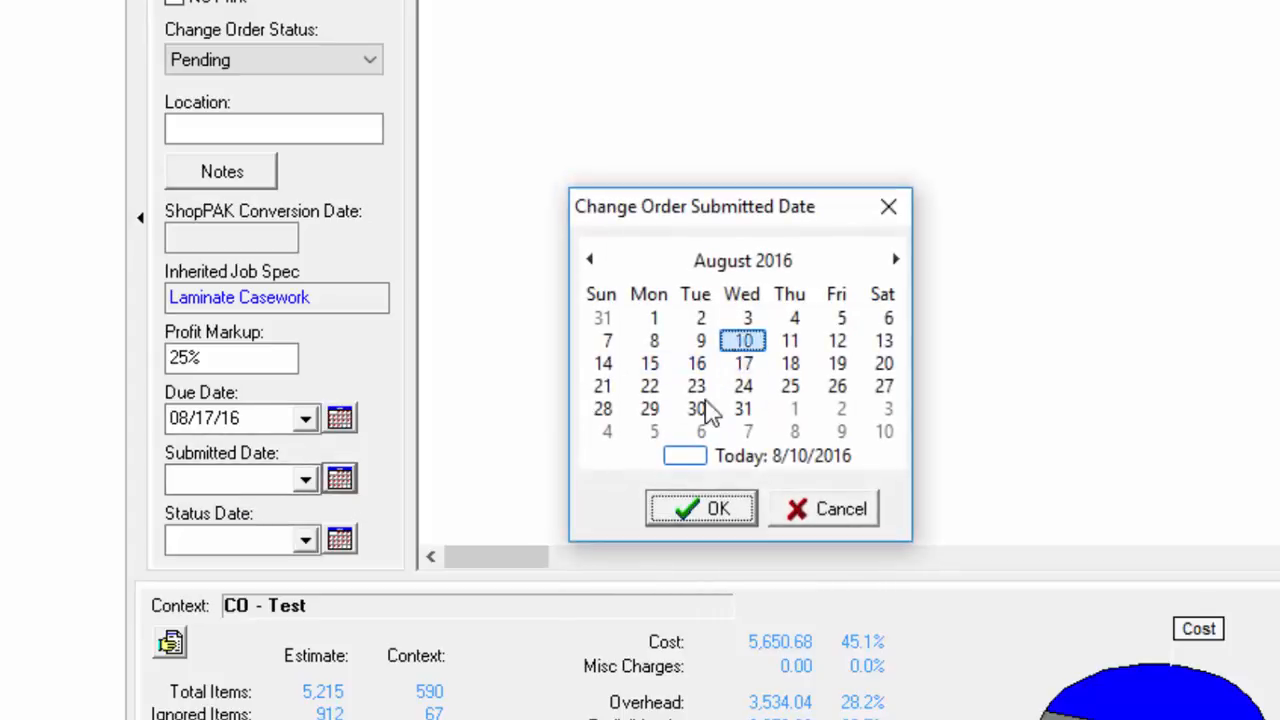
left_click(710, 512)
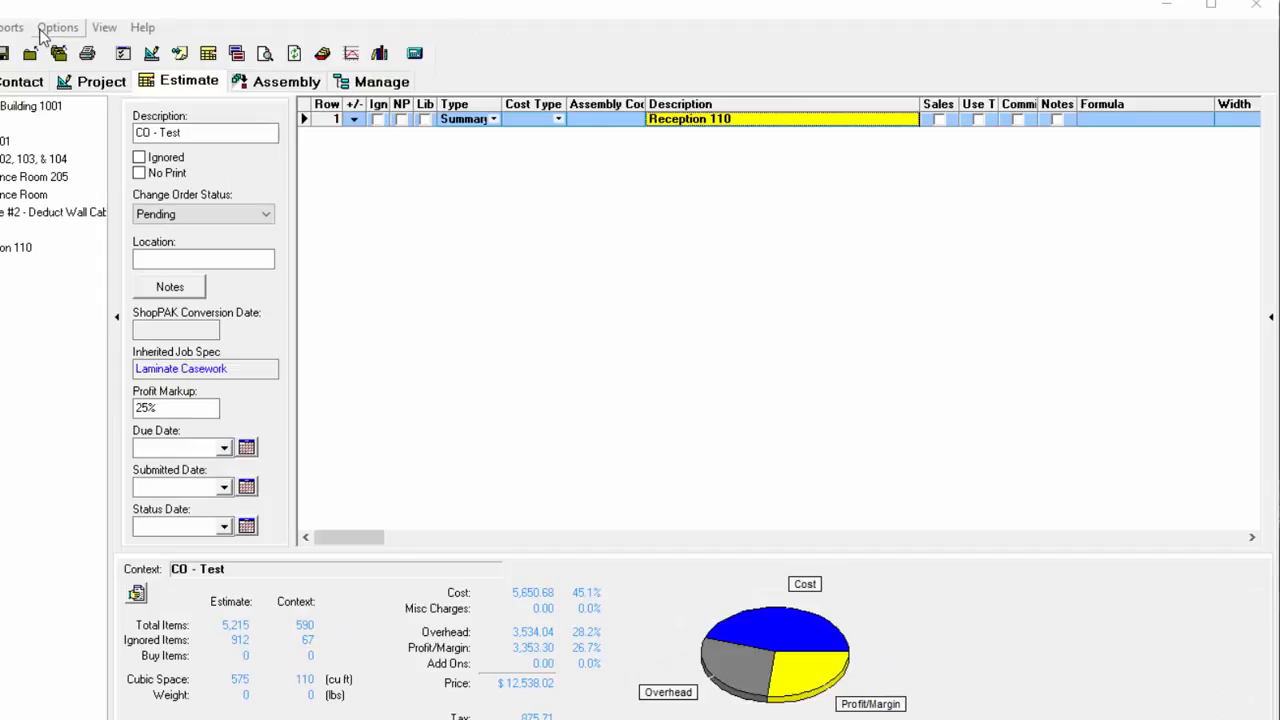
Step: Open the output settings of the Quotation document and its settings for which change orders are included
left_click(237, 53)
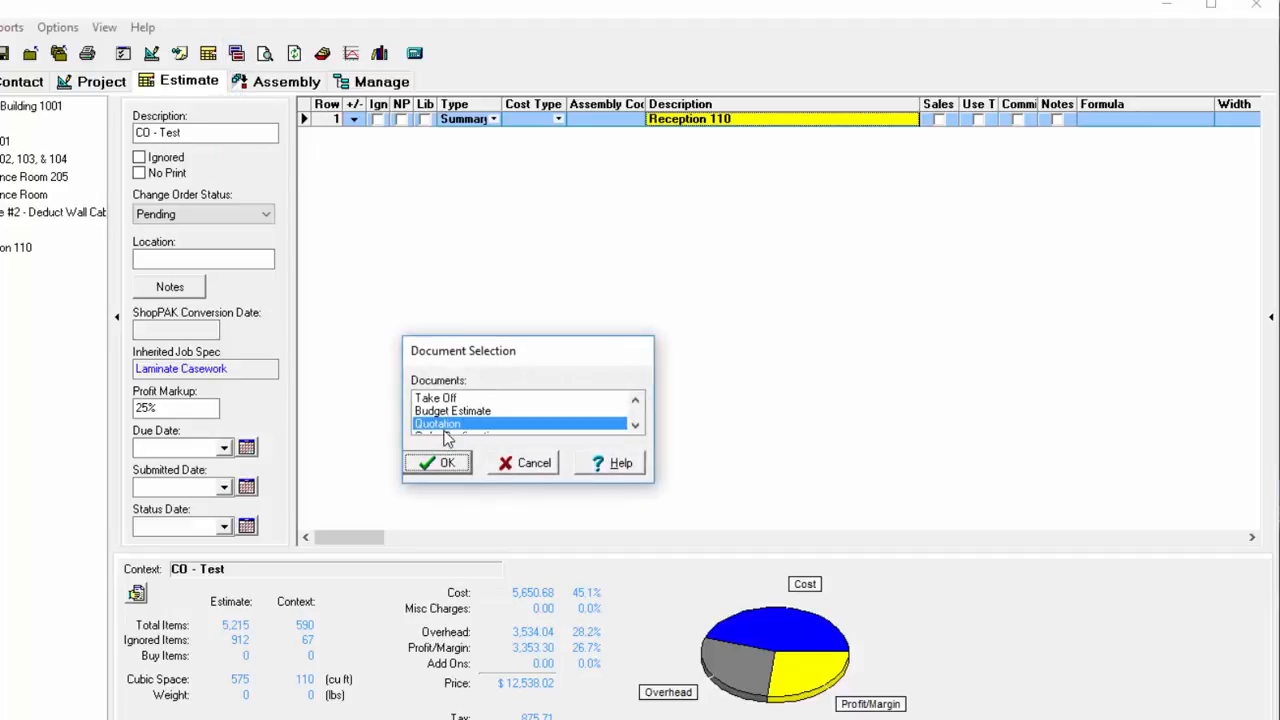
left_click(443, 465)
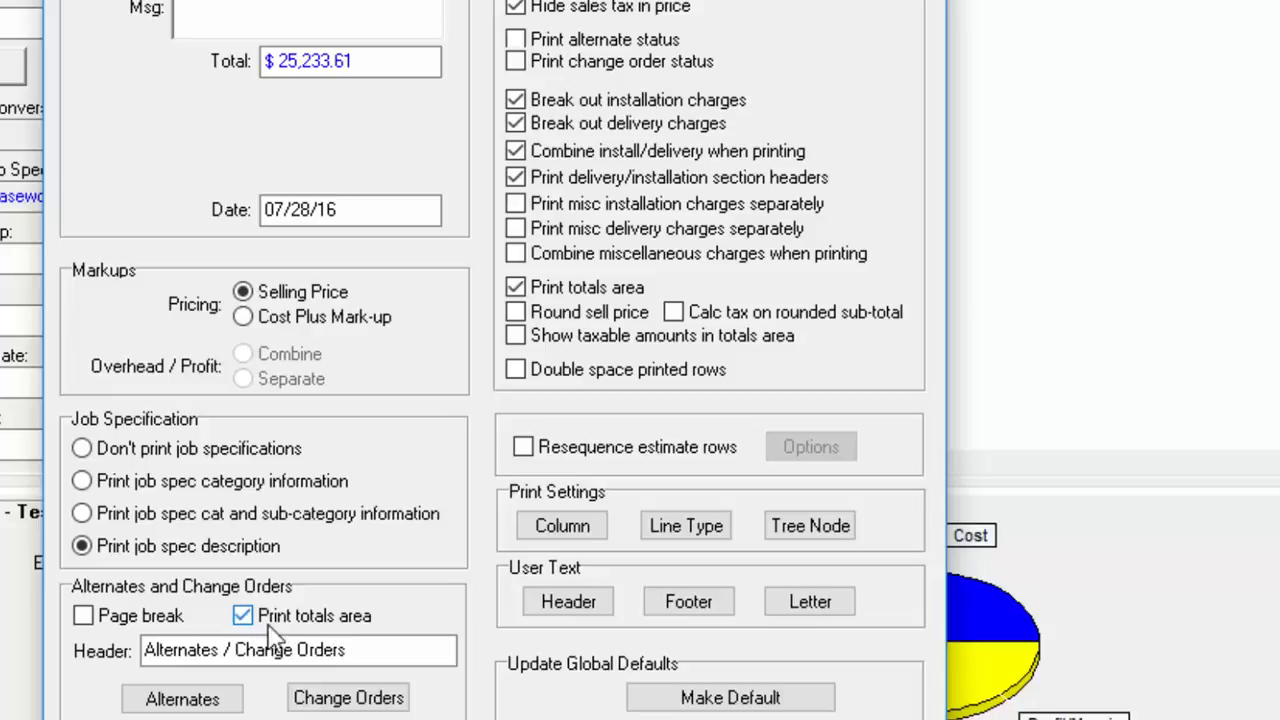
left_click(350, 698)
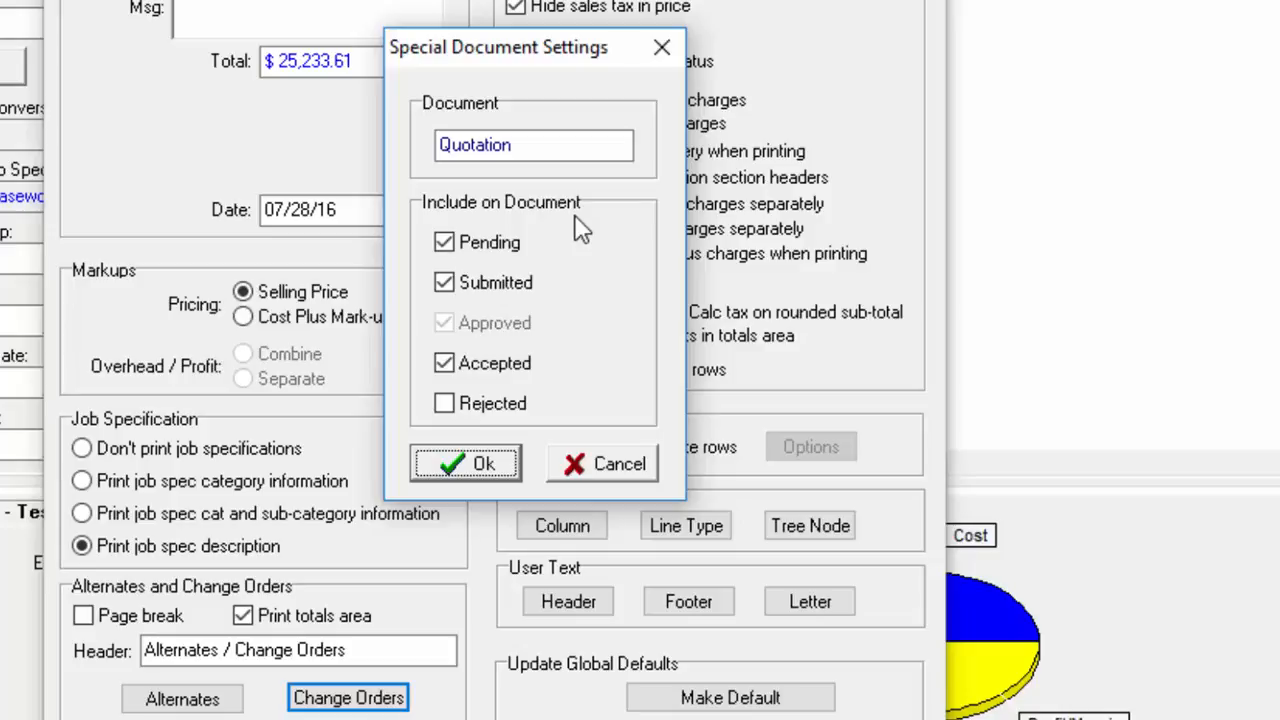
Step: Exclude submitted and pending change orders from the quotation, include both statuses again, and accept the document settings
left_click(455, 284)
left_click(457, 248)
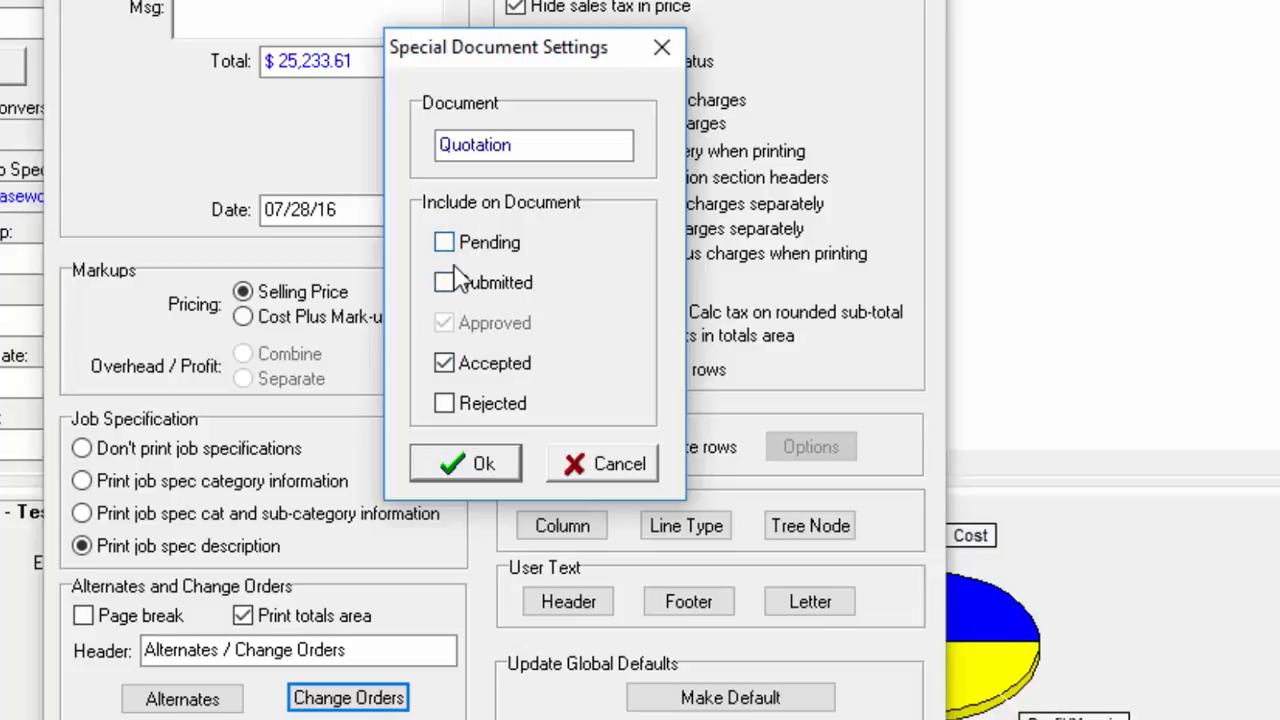
left_click(452, 244)
left_click(449, 284)
left_click(476, 468)
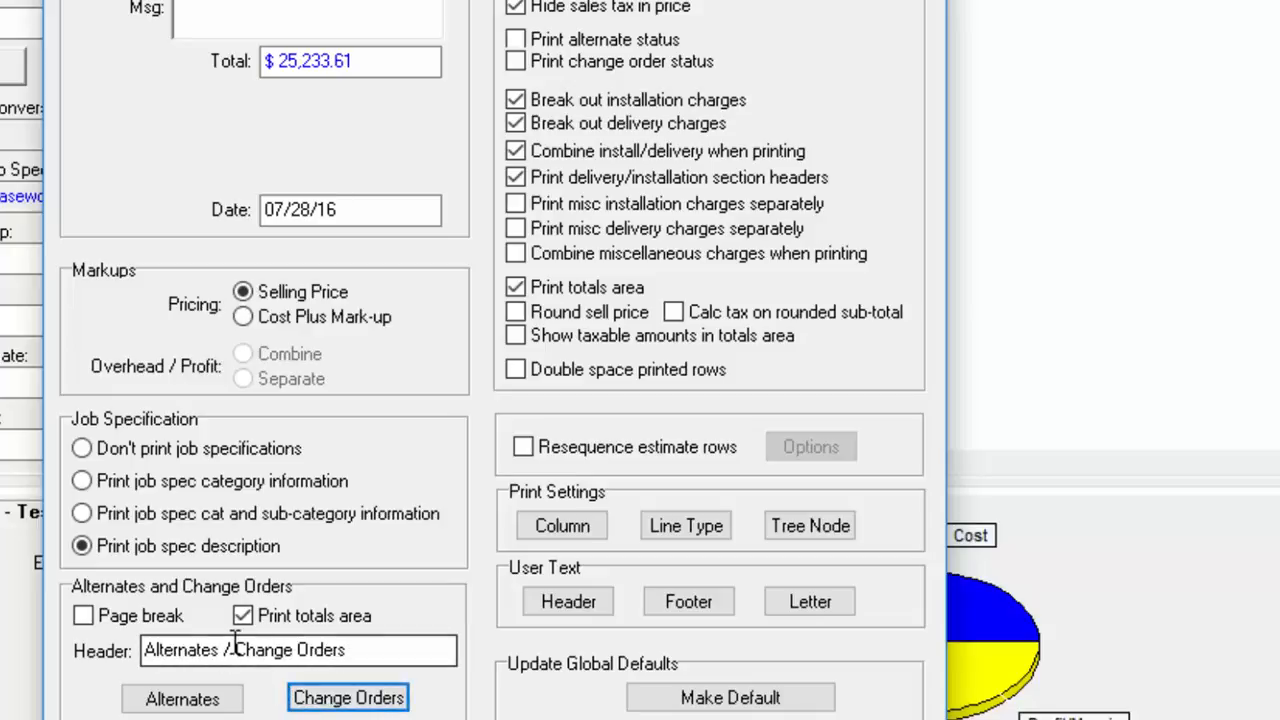
Step: Shorten the alternates and change orders header to "Change Orders" and enable printing of the change order status
left_click_drag(234, 648, 144, 650)
key("BackSpace")
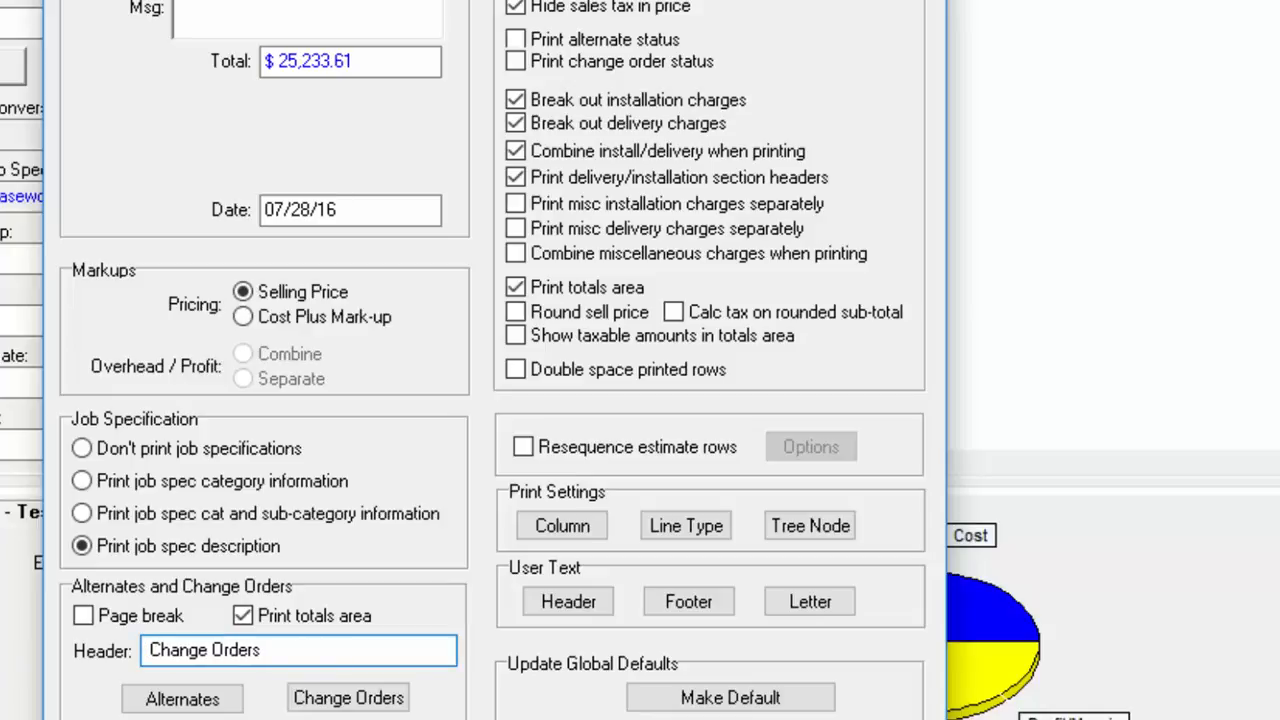
key("Delete")
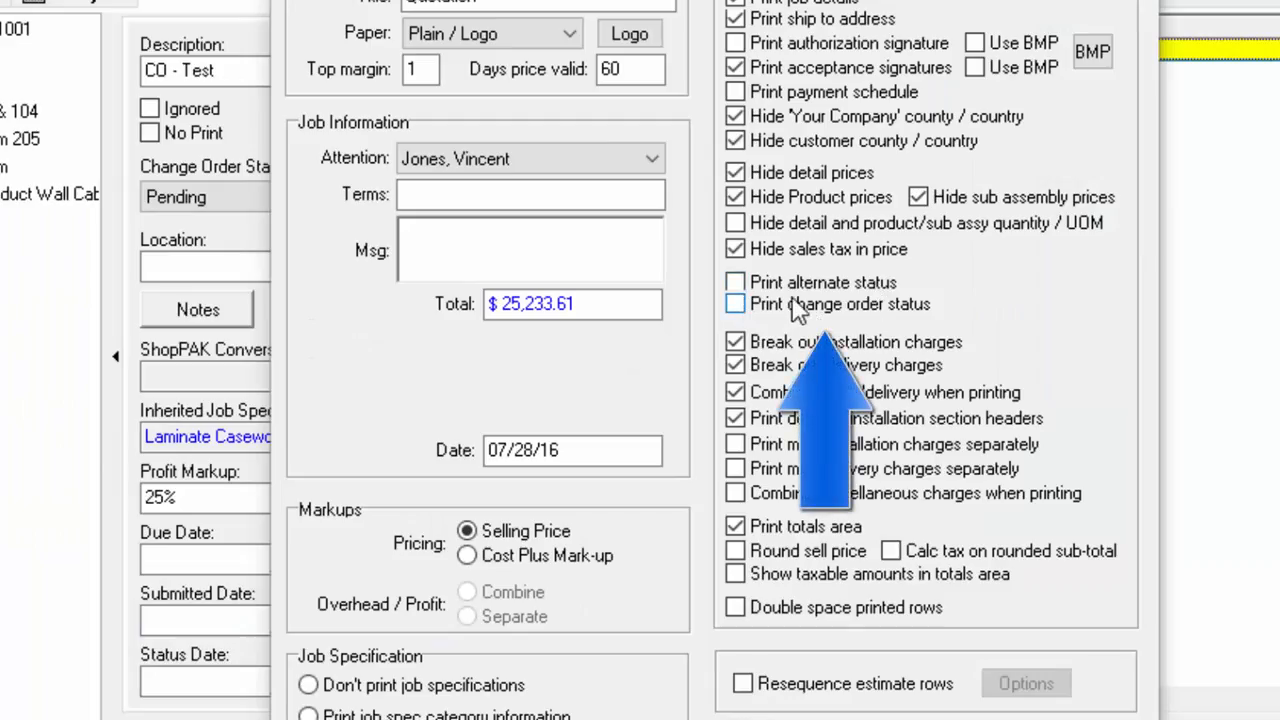
left_click(737, 310)
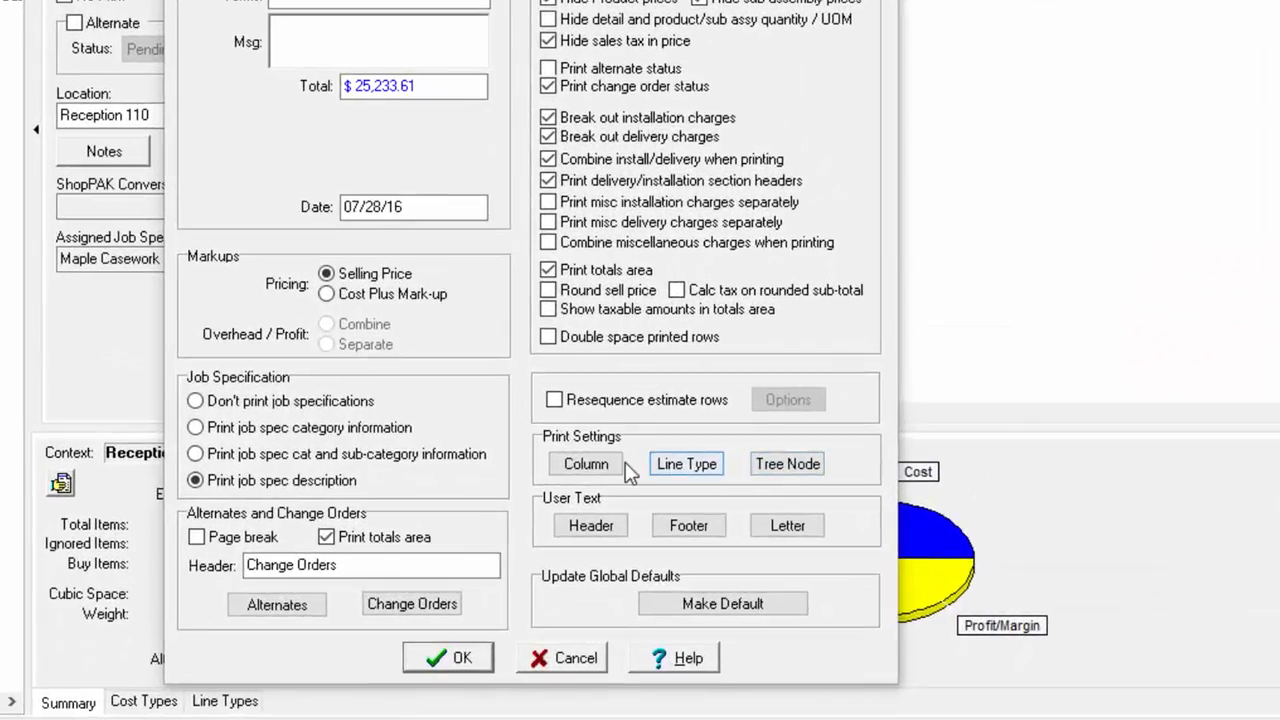
Step: Enable the printed header and sub-total for the Change Order tree node, and accept the quotation's output settings
left_click(785, 468)
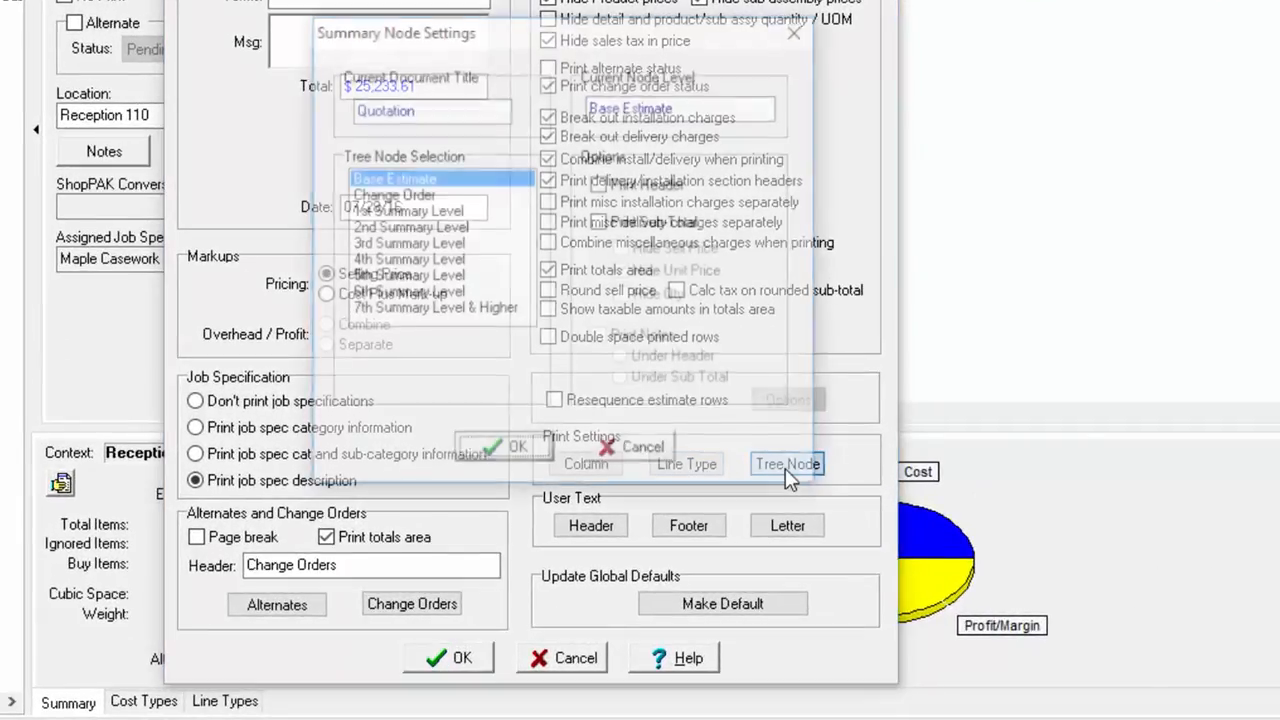
left_click(410, 195)
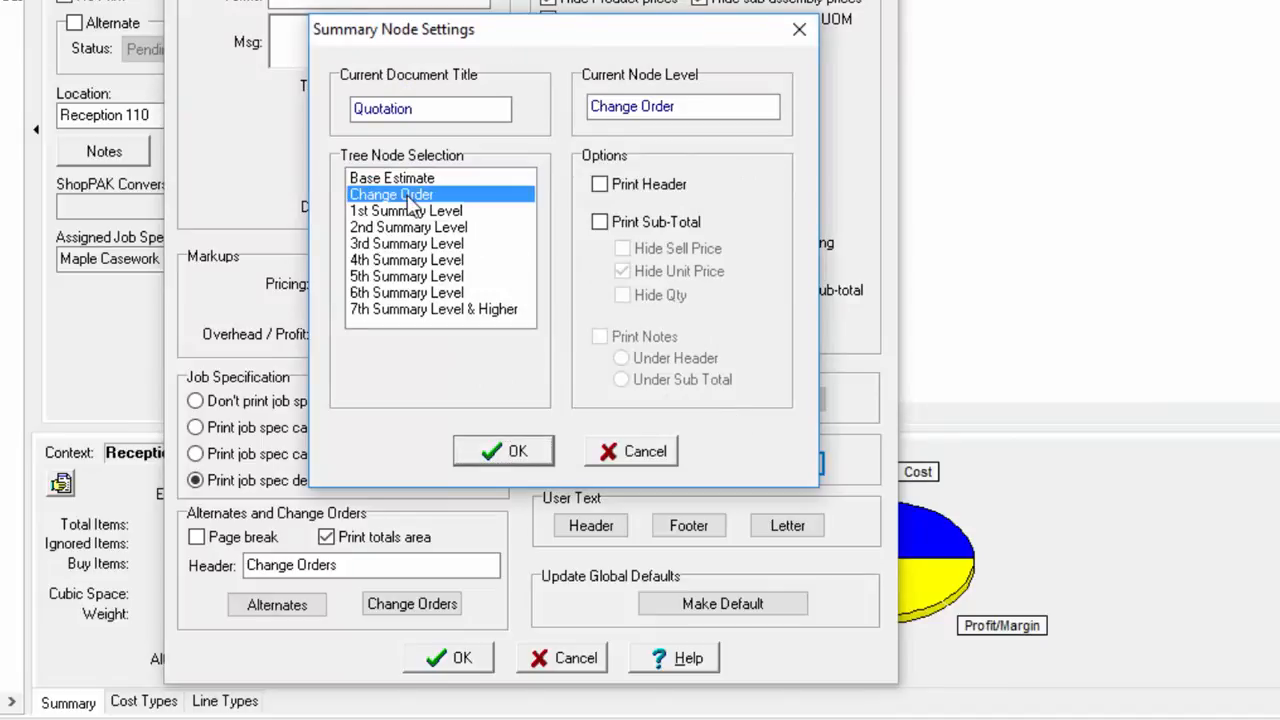
left_click(599, 185)
left_click(600, 222)
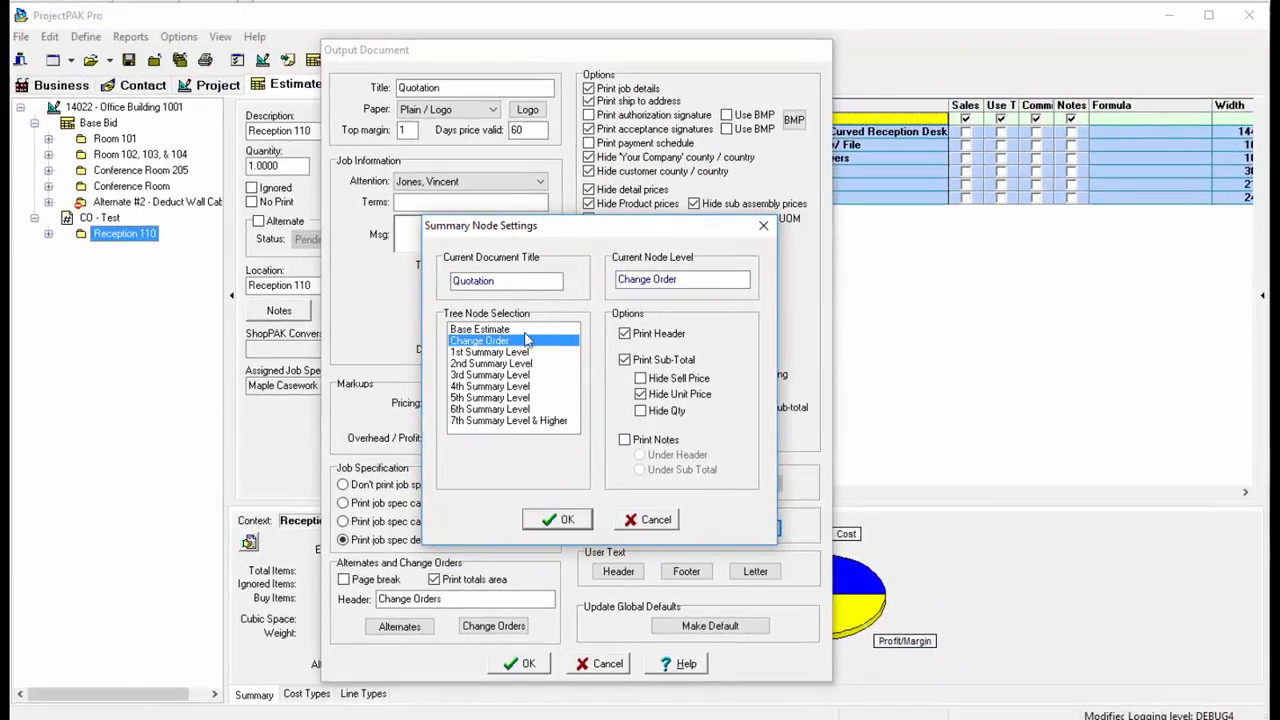
left_click(573, 525)
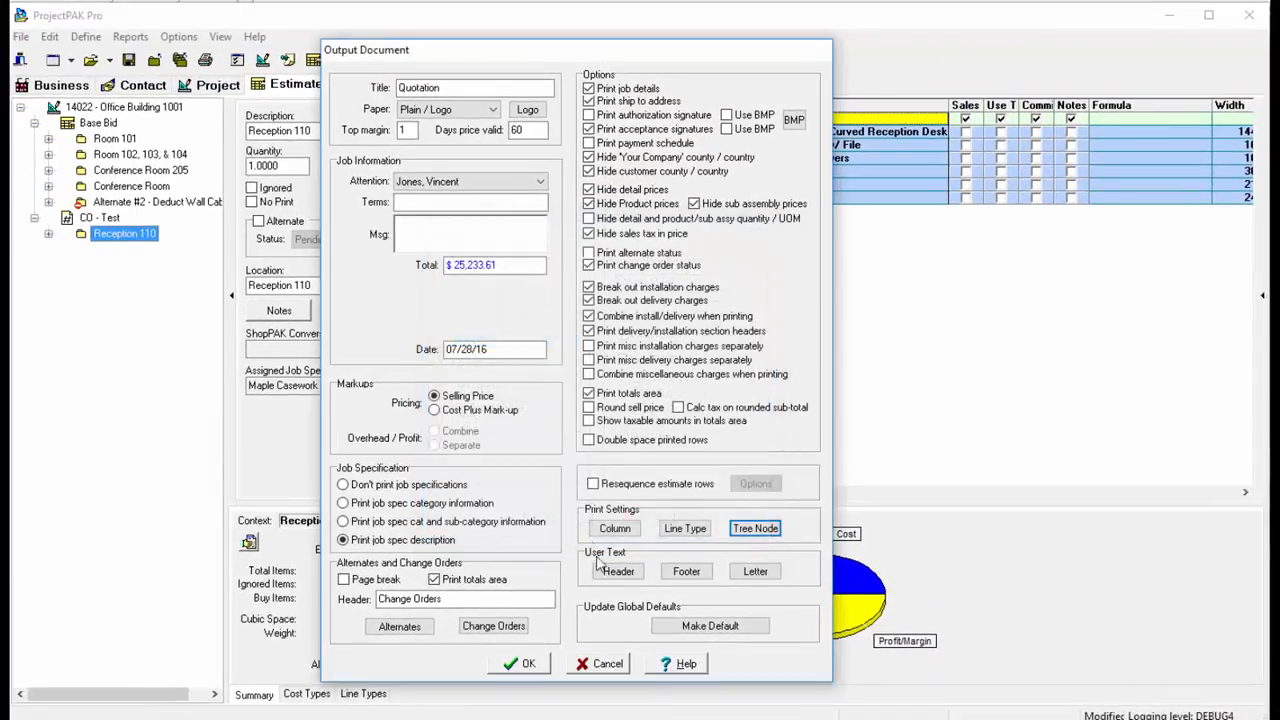
left_click(529, 666)
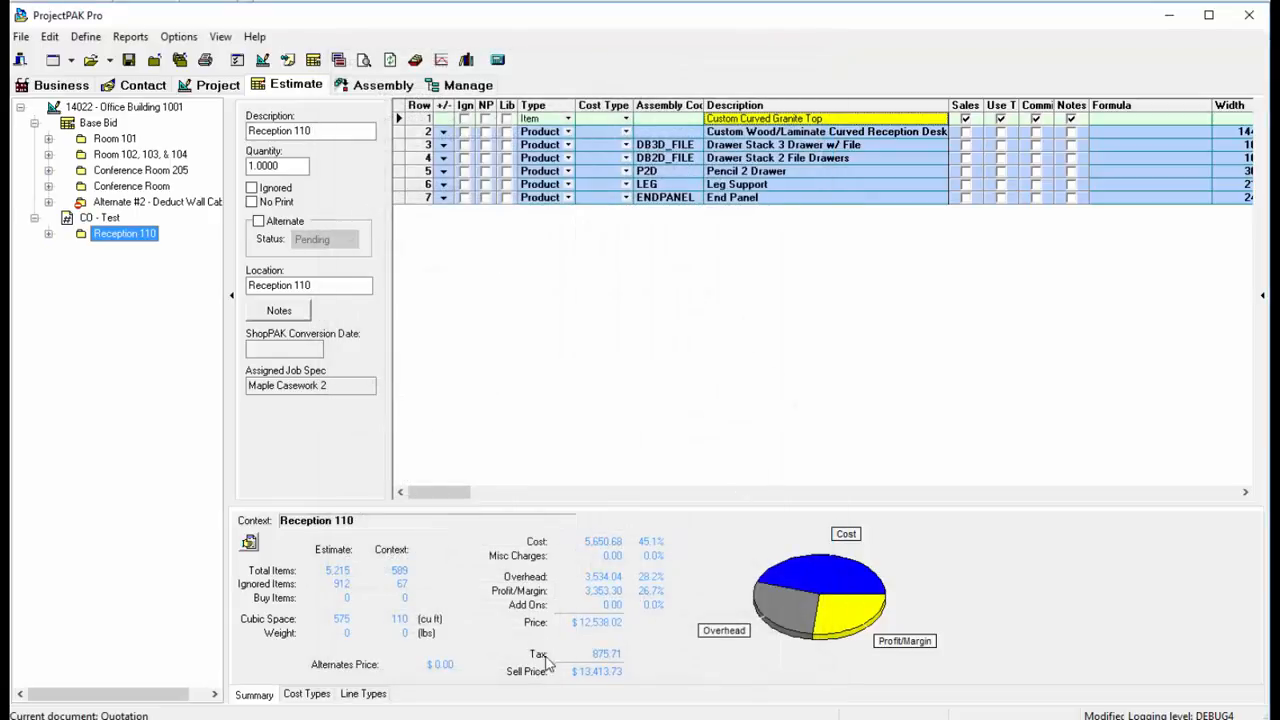
Step: Preview the quotation, check its first and last pages, and close the preview
left_click(368, 64)
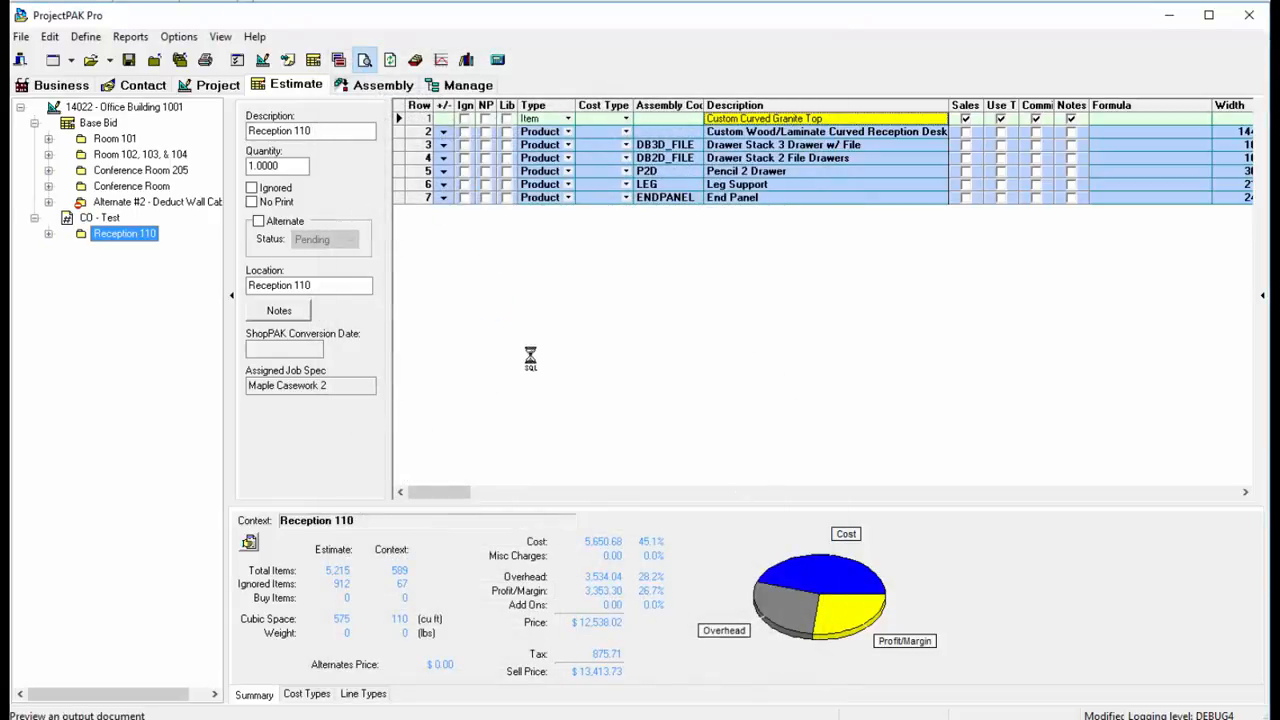
scroll(760, 286, "down", 2)
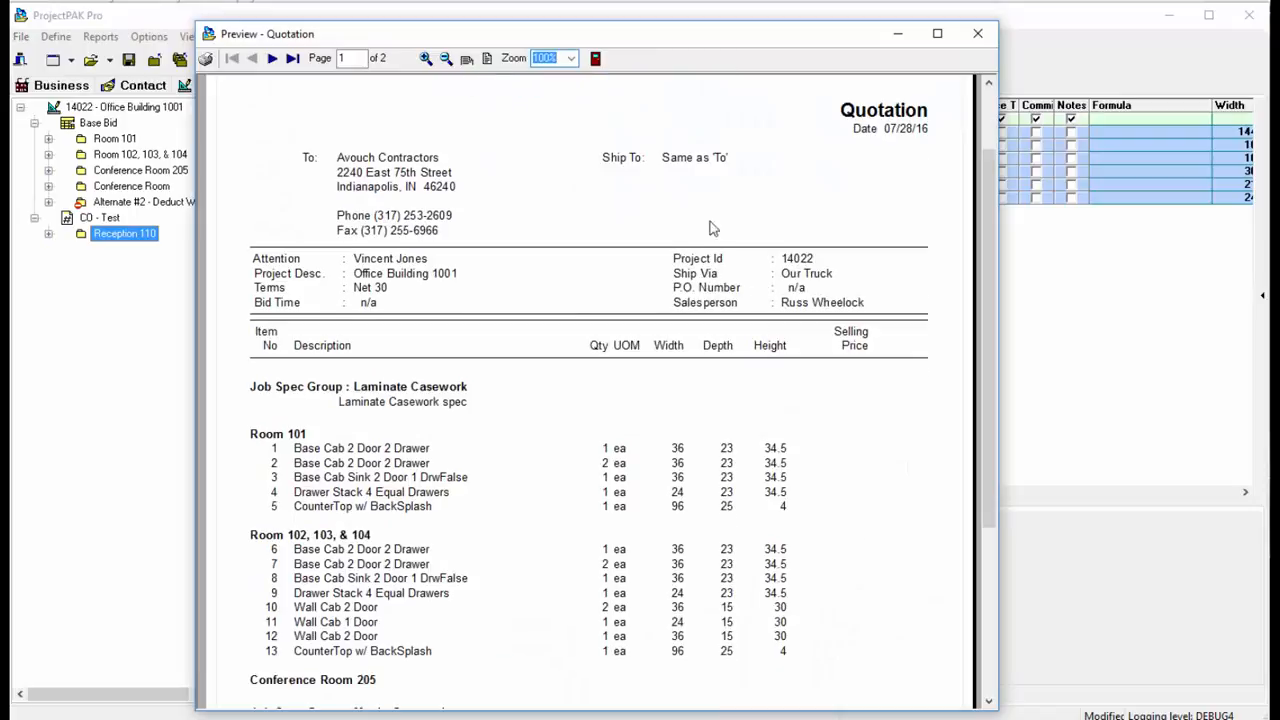
scroll(711, 226, "up", 2)
left_click(291, 58)
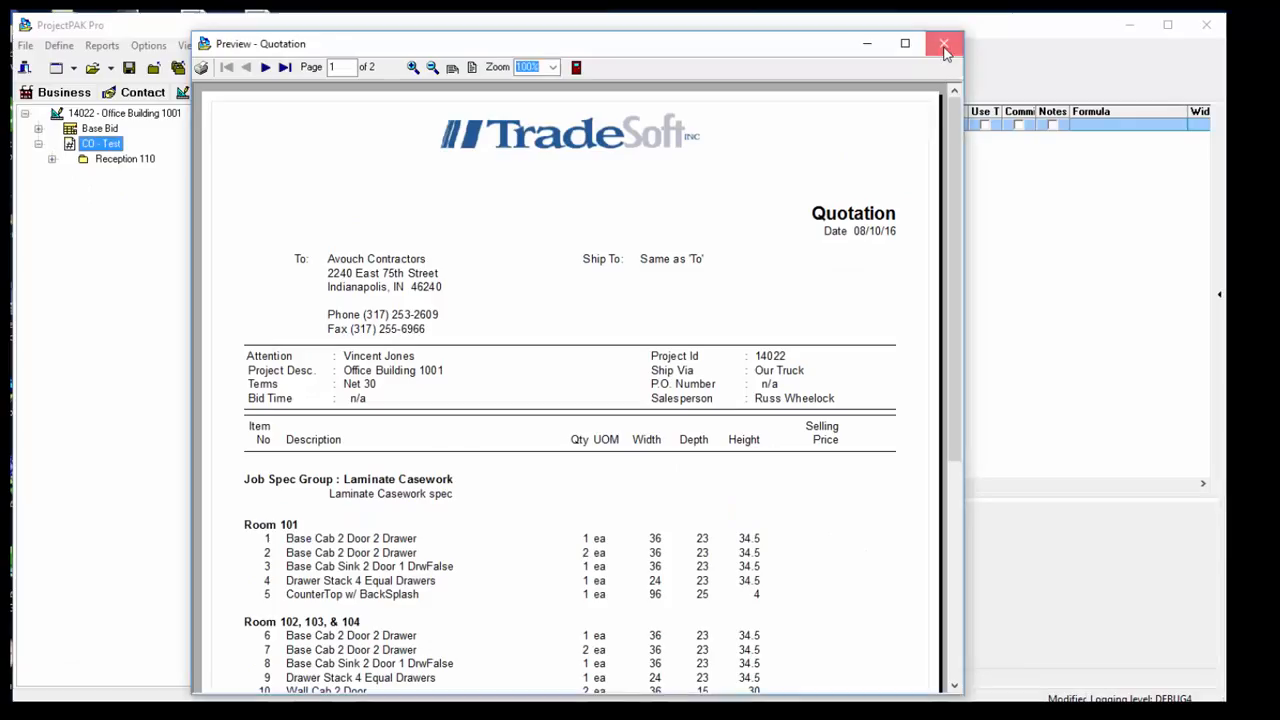
left_click(949, 40)
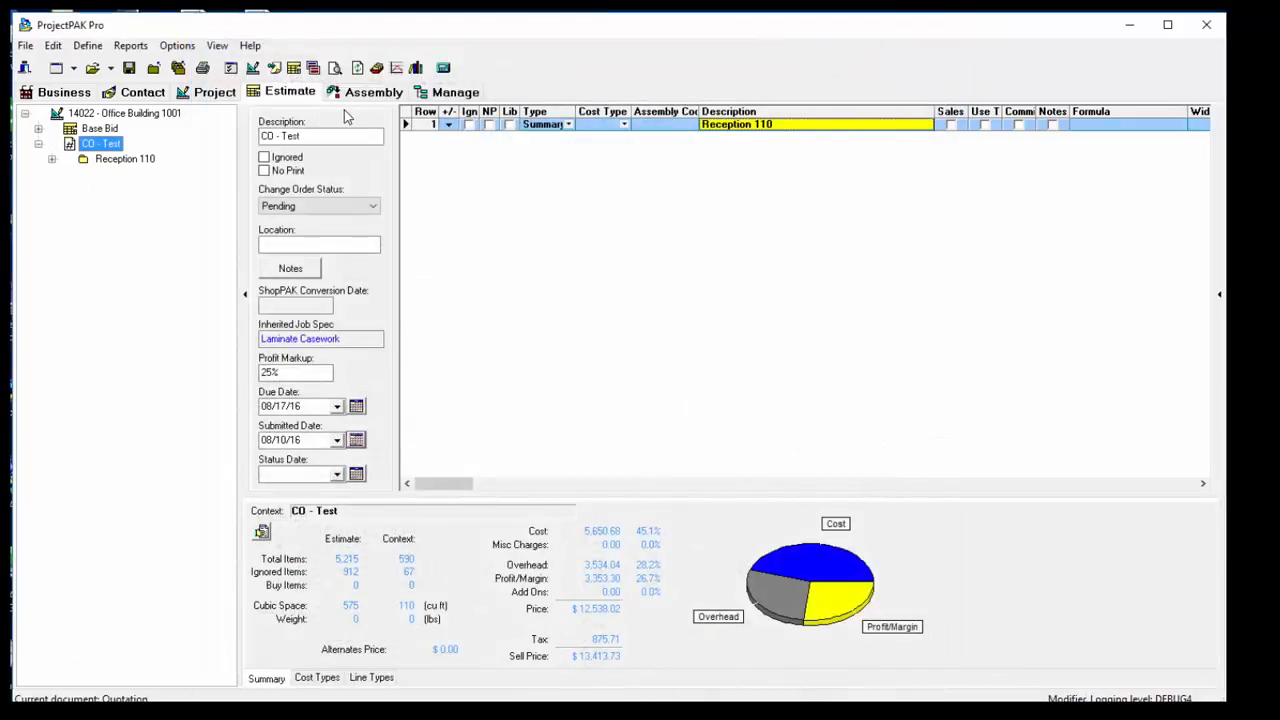
Step: Generate the estimate's Change Orders report as a preview, unfiltered and grouped by change order status, and view its second page
left_click(130, 45)
mouse_move(174, 120)
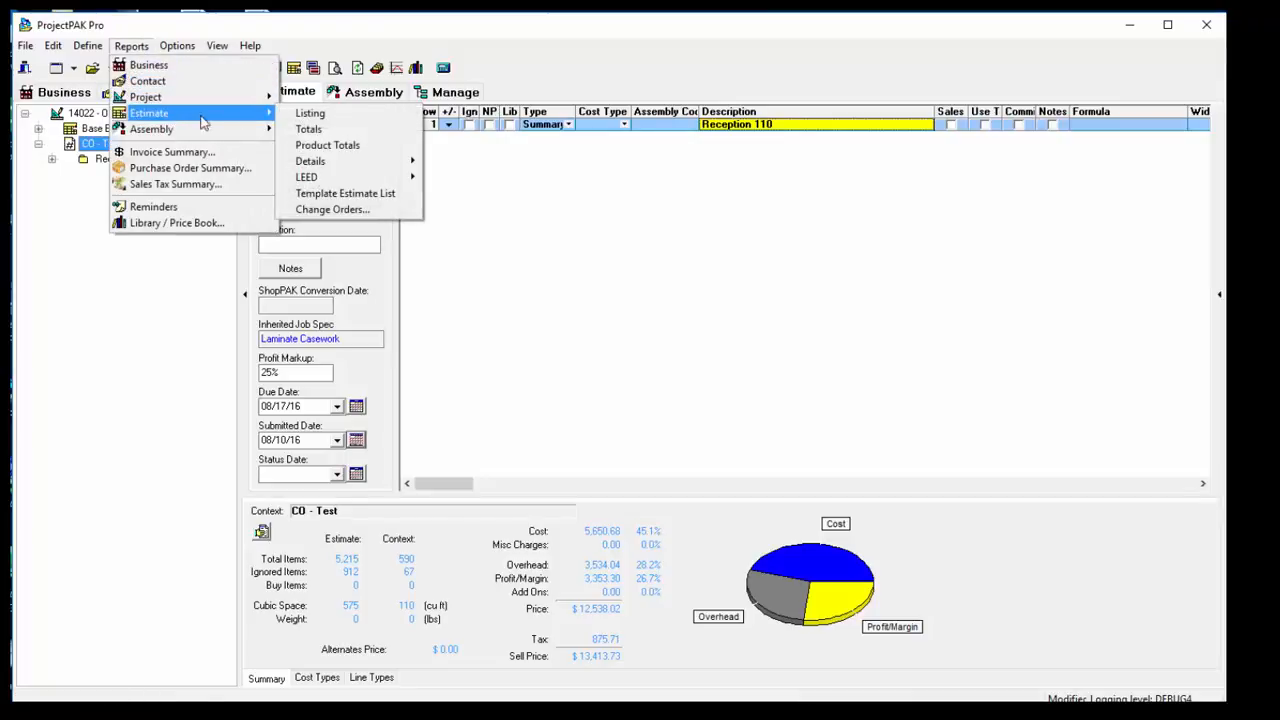
left_click(345, 210)
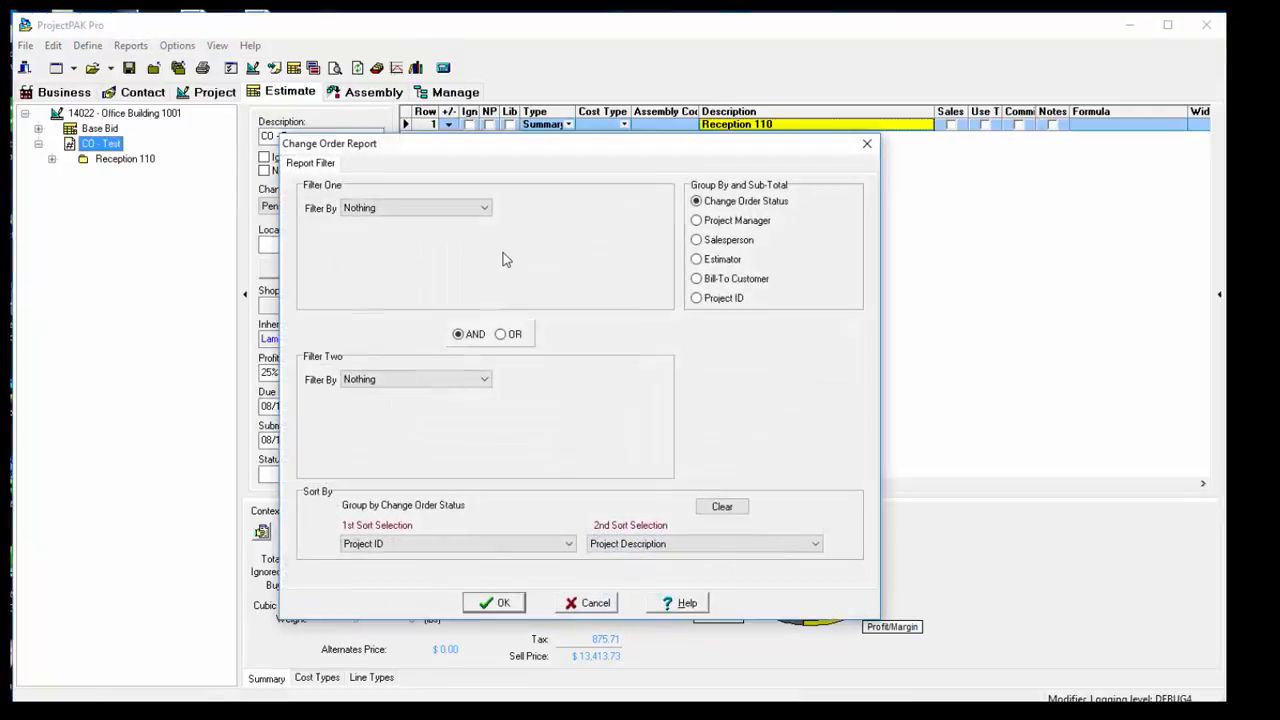
left_click(442, 208)
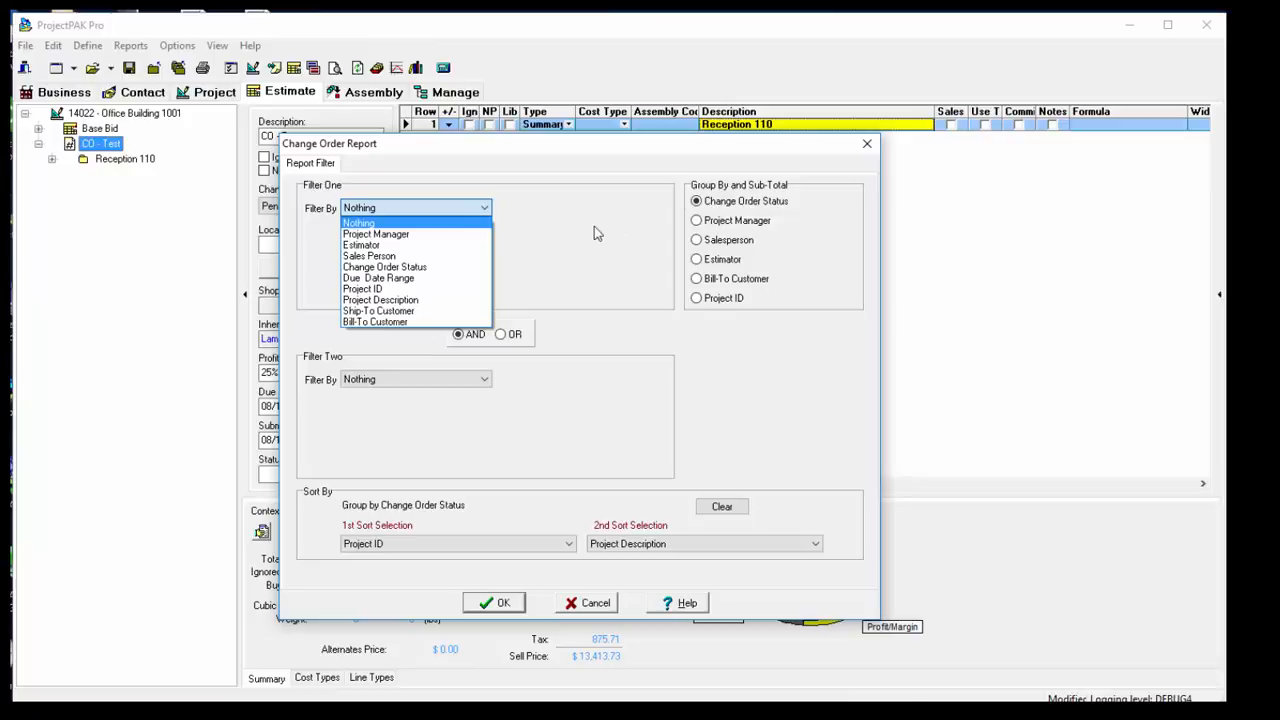
left_click(512, 607)
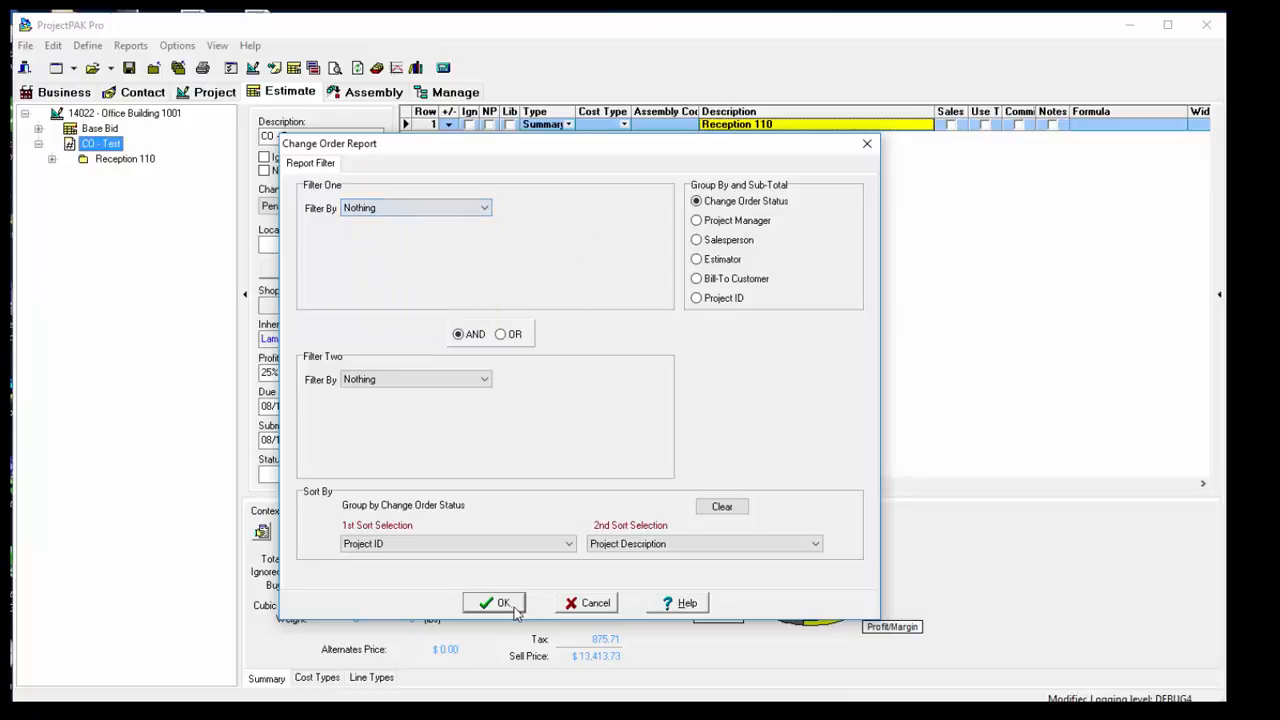
left_click(507, 600)
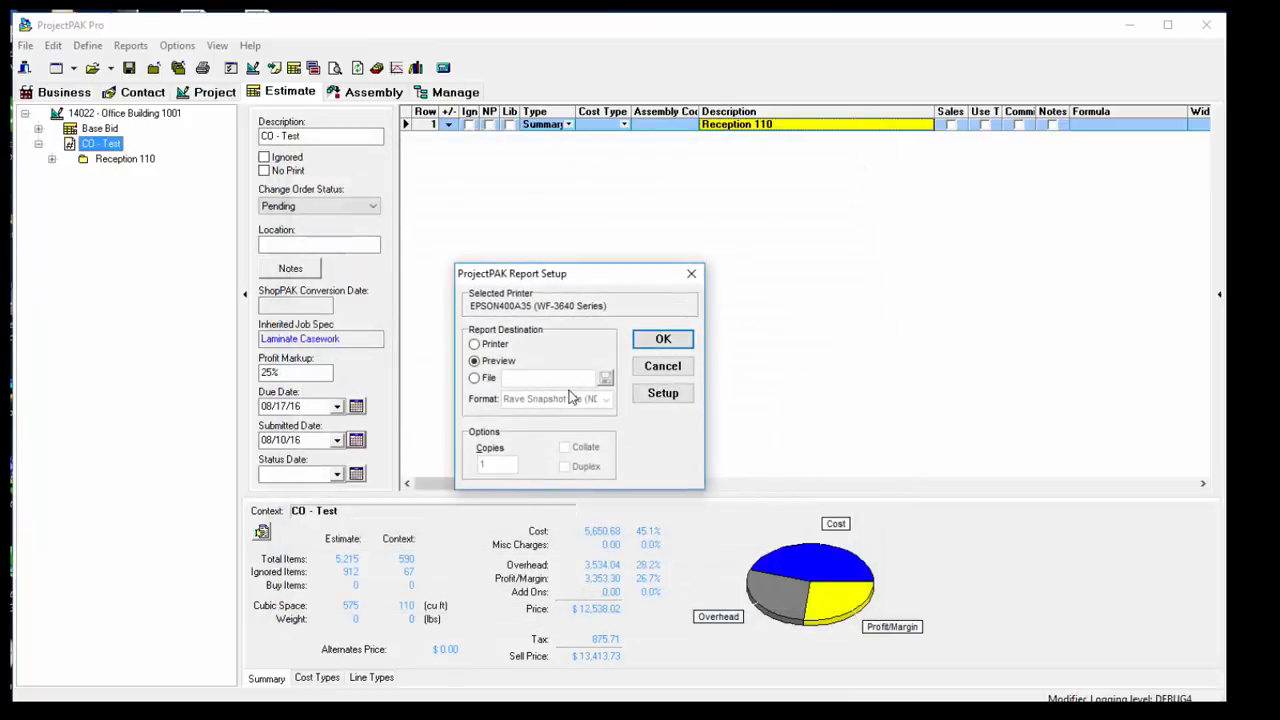
left_click(663, 339)
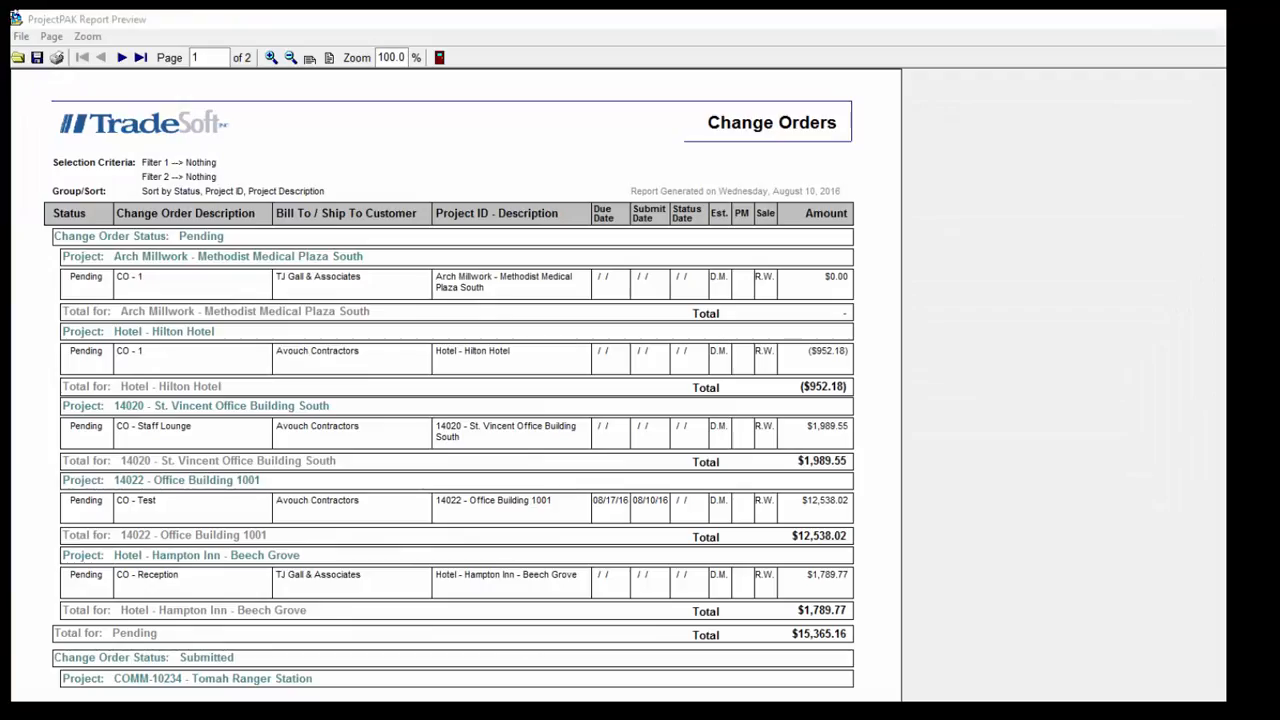
left_click(120, 58)
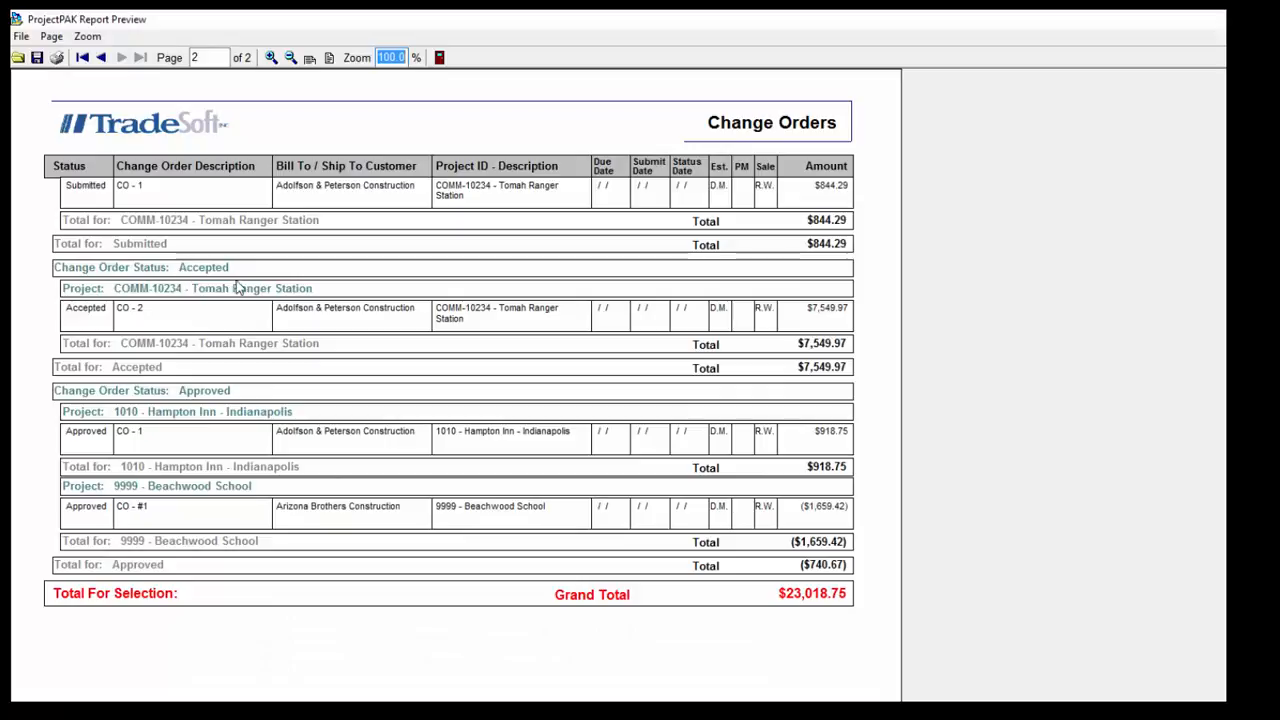